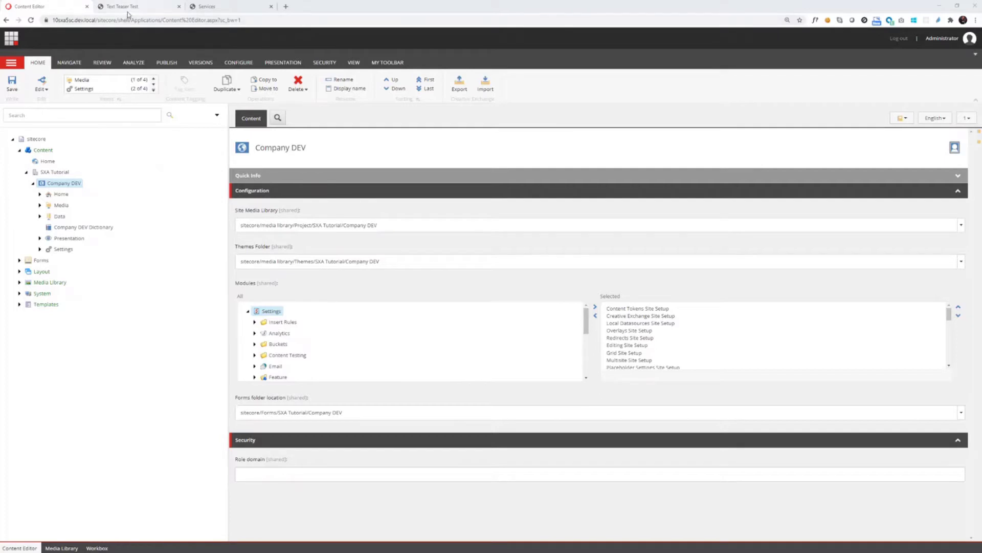
- Switch to the 'Text Teaser Test' browser tab to preview the page
{"action": "left_click", "coordinate": [130, 9]}
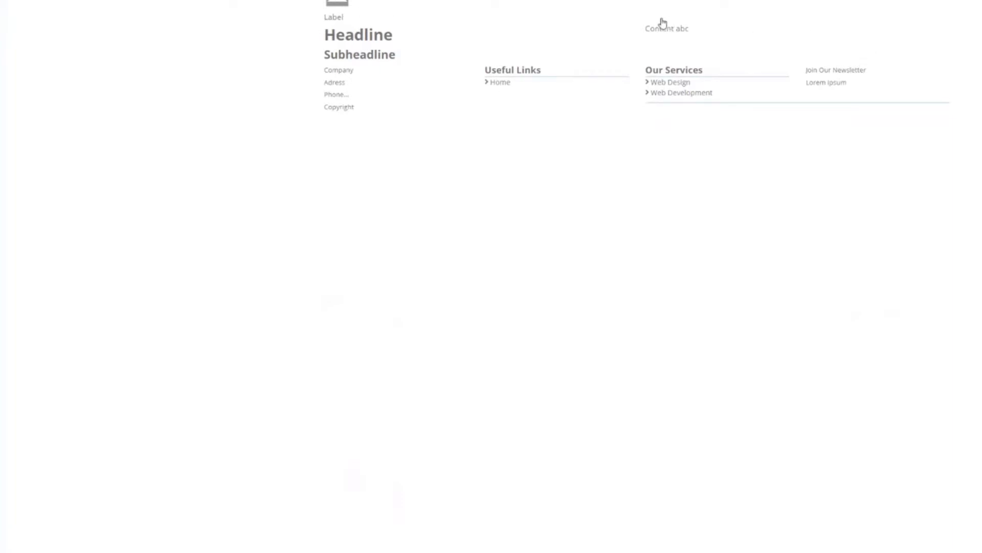
- Inspect the Headline, Subheadline and 'Content abc' fields on the Text Teaser Test page
{"action": "left_click", "coordinate": [362, 33]}
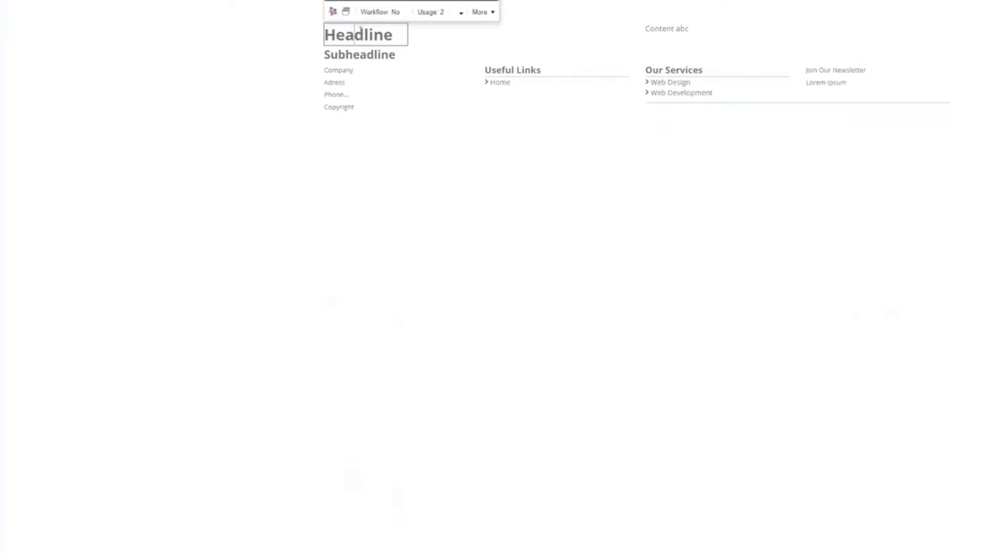
{"action": "left_click", "coordinate": [367, 54]}
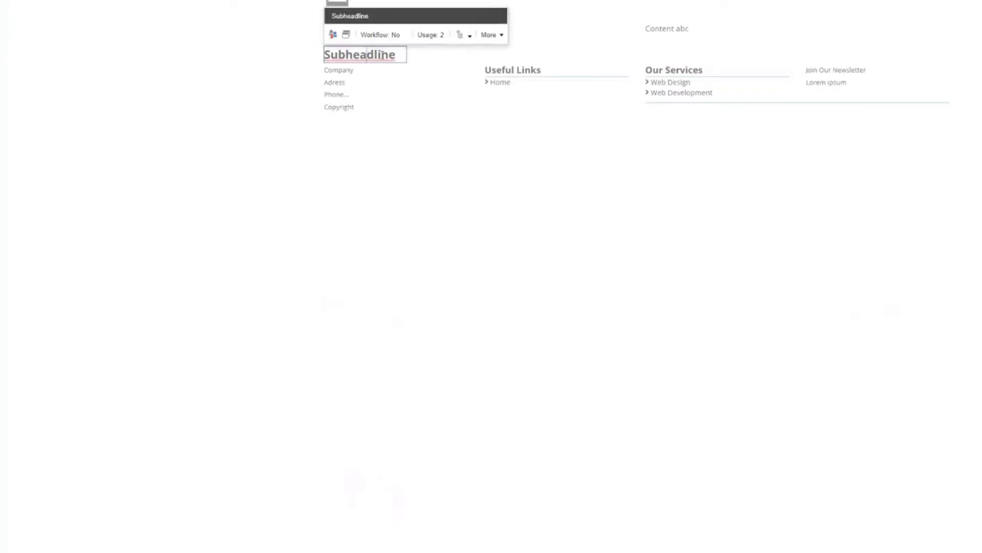
{"action": "left_click", "coordinate": [660, 29]}
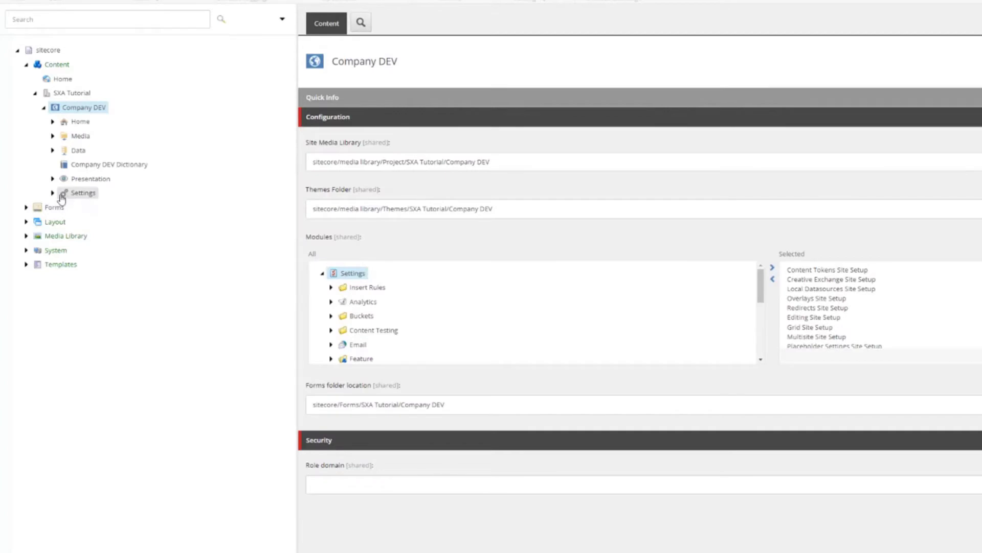
- Expand the site's Presentation node to list its Rendering Variants
{"action": "left_click", "coordinate": [52, 193]}
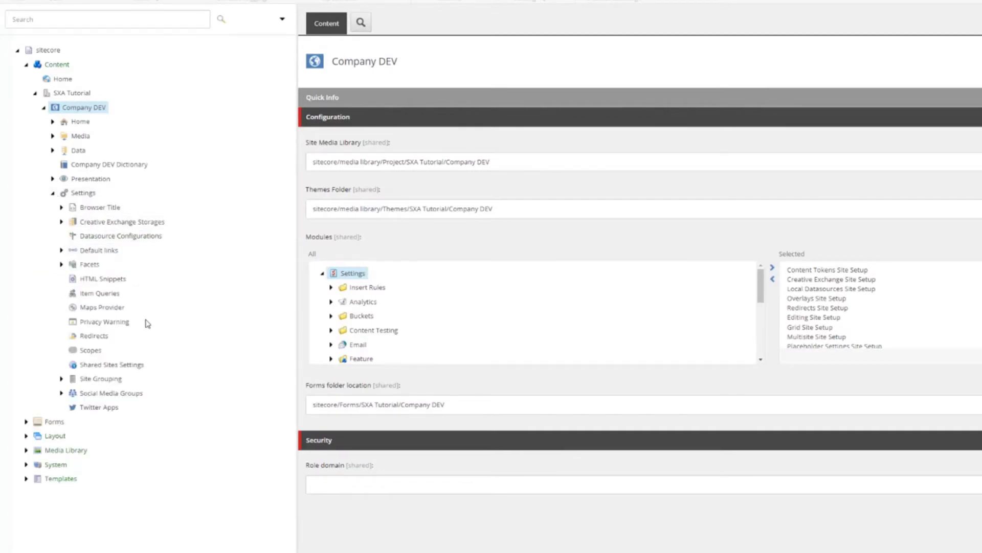
{"action": "left_click", "coordinate": [53, 193]}
{"action": "left_click", "coordinate": [53, 179]}
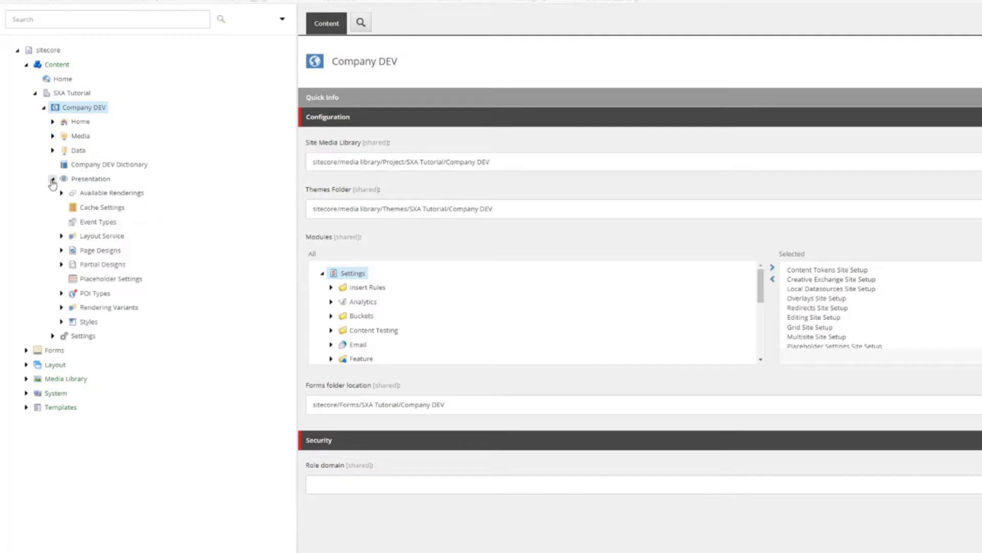
{"action": "left_click", "coordinate": [61, 307]}
{"action": "scroll", "coordinate": [158, 320], "scroll_direction": "down", "scroll_amount": 3}
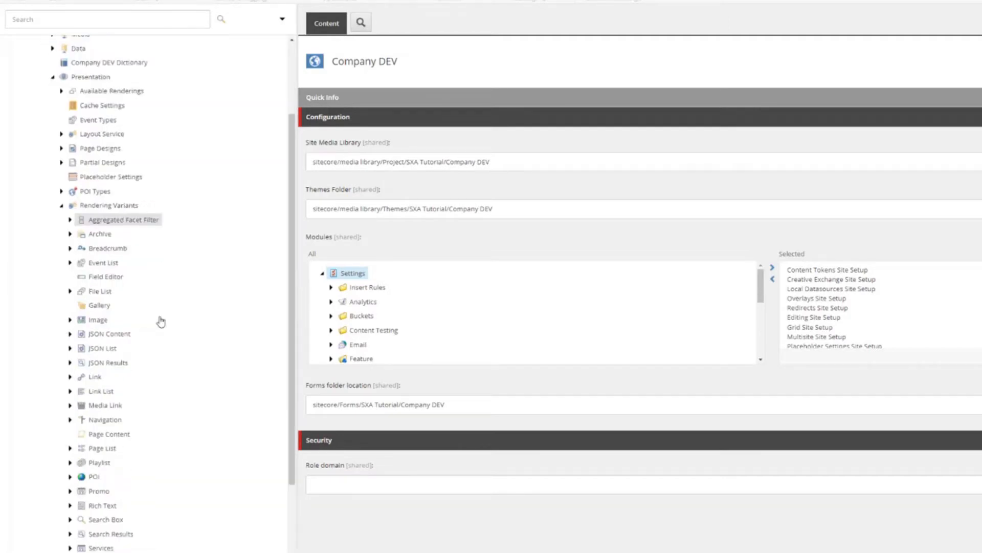
{"action": "scroll", "coordinate": [160, 321], "scroll_direction": "down", "scroll_amount": 1}
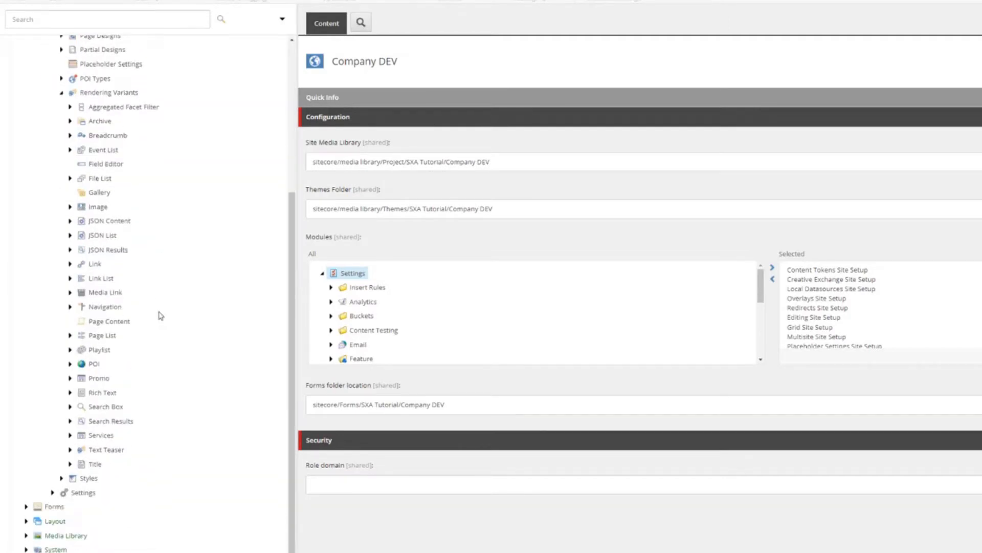
- Expand Services > Default > Services > column to reveal the teaser fields
{"action": "left_click", "coordinate": [70, 435]}
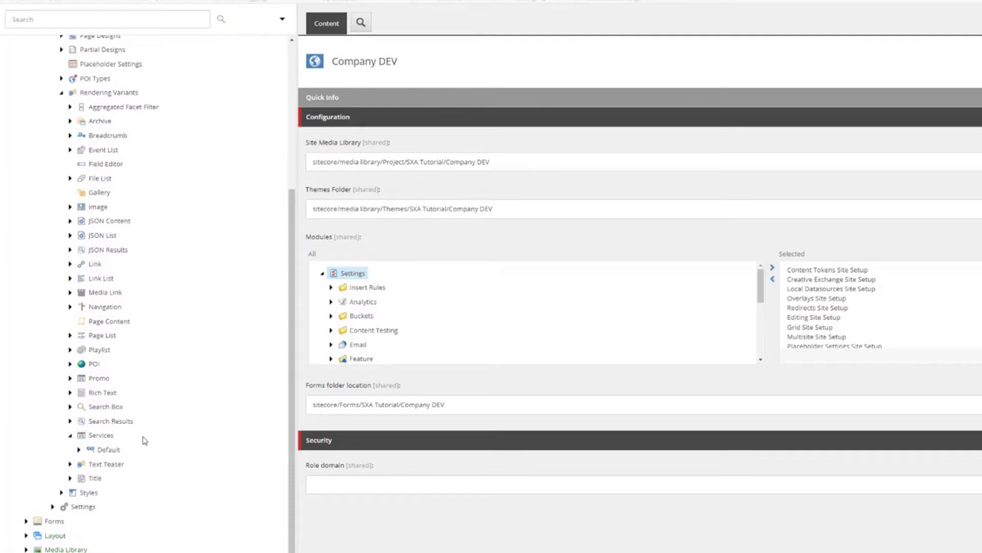
{"action": "left_click", "coordinate": [79, 449]}
{"action": "scroll", "coordinate": [167, 430], "scroll_direction": "down", "scroll_amount": 1}
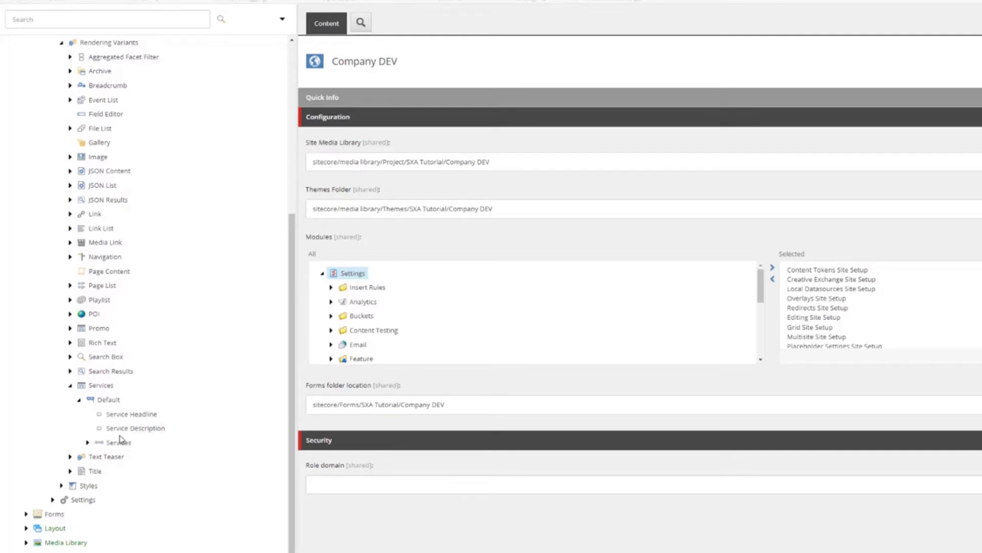
{"action": "left_click", "coordinate": [88, 443]}
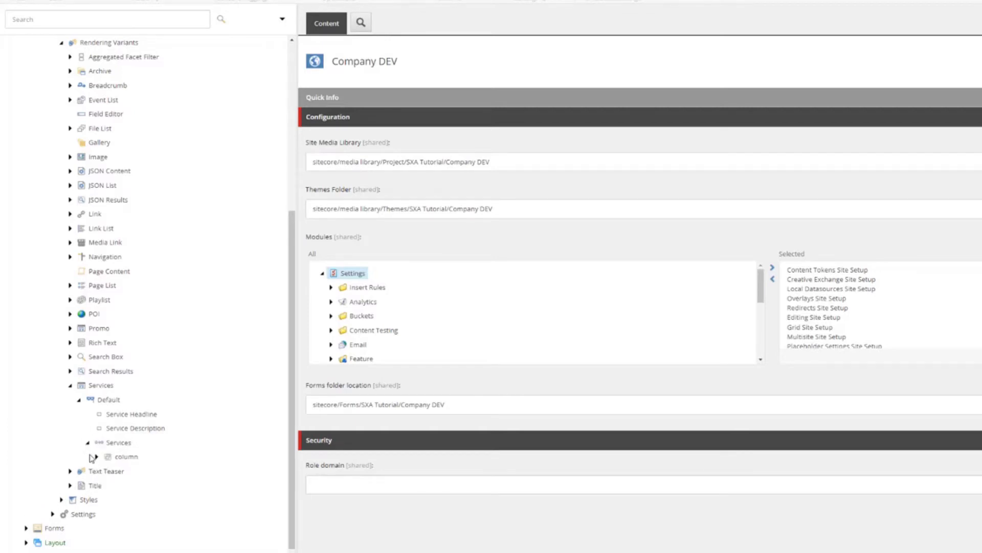
{"action": "left_click", "coordinate": [97, 458]}
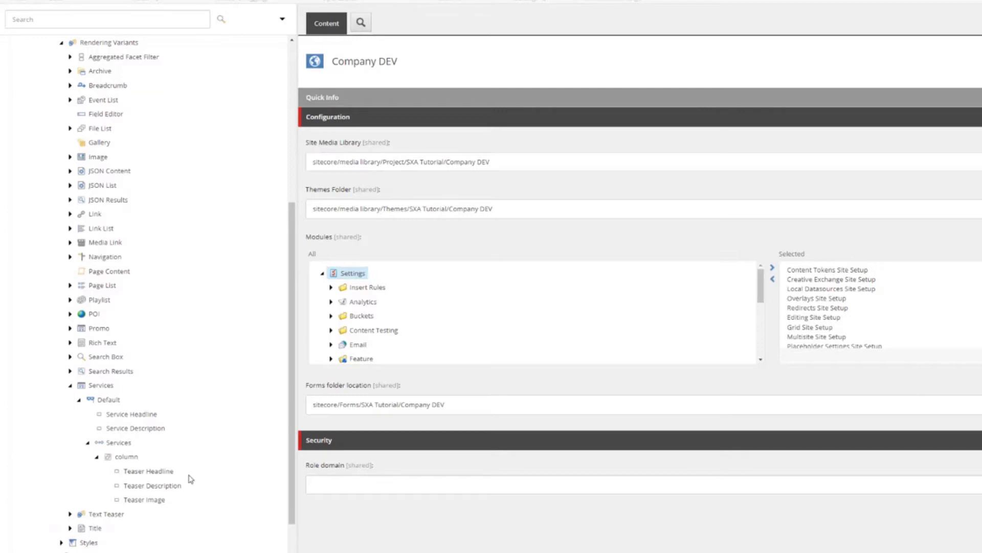
- Insert a section named section-title under Default with Css class section-title, and save it
{"action": "right_click", "coordinate": [105, 399]}
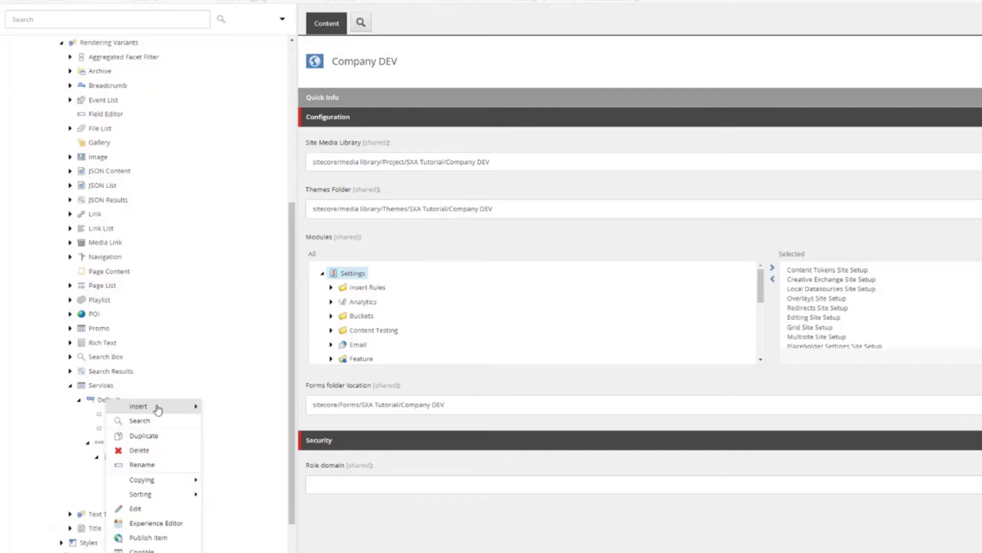
{"action": "mouse_move", "coordinate": [157, 408]}
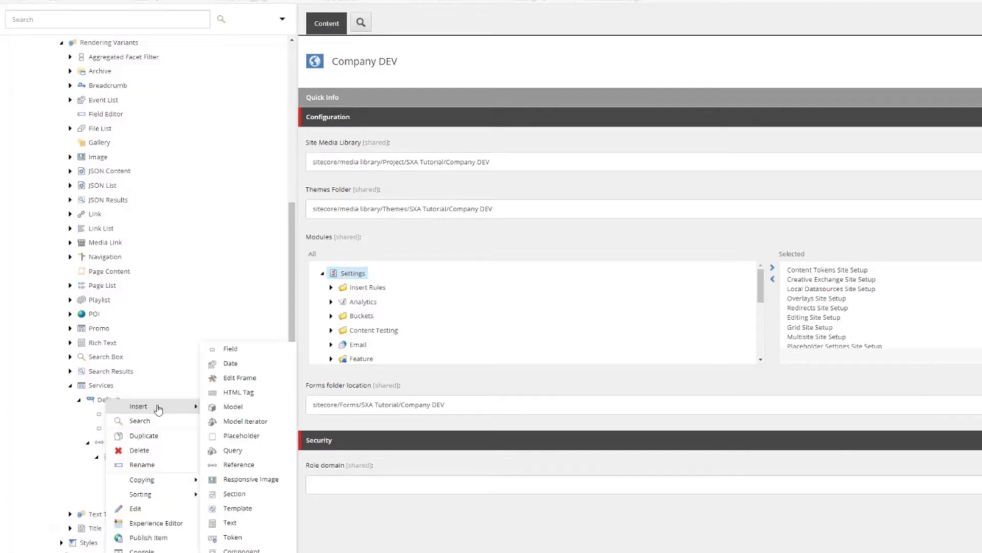
{"action": "left_click", "coordinate": [242, 493]}
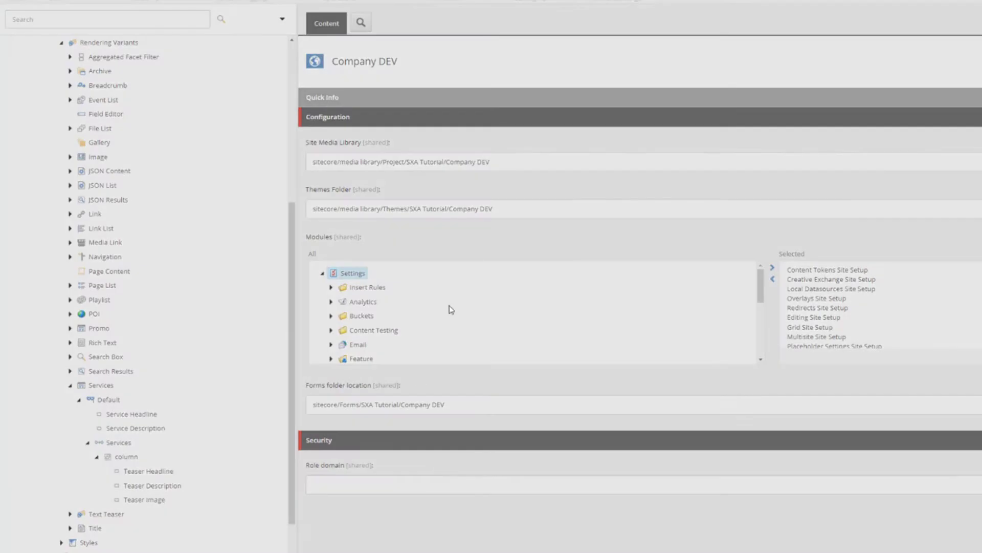
{"action": "type", "text": "section-title"}
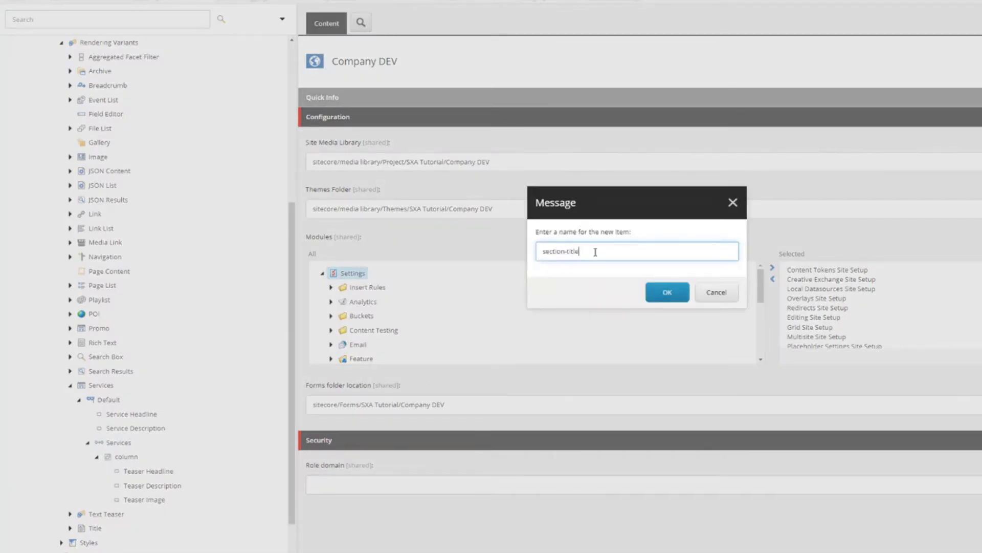
{"action": "left_click", "coordinate": [678, 295]}
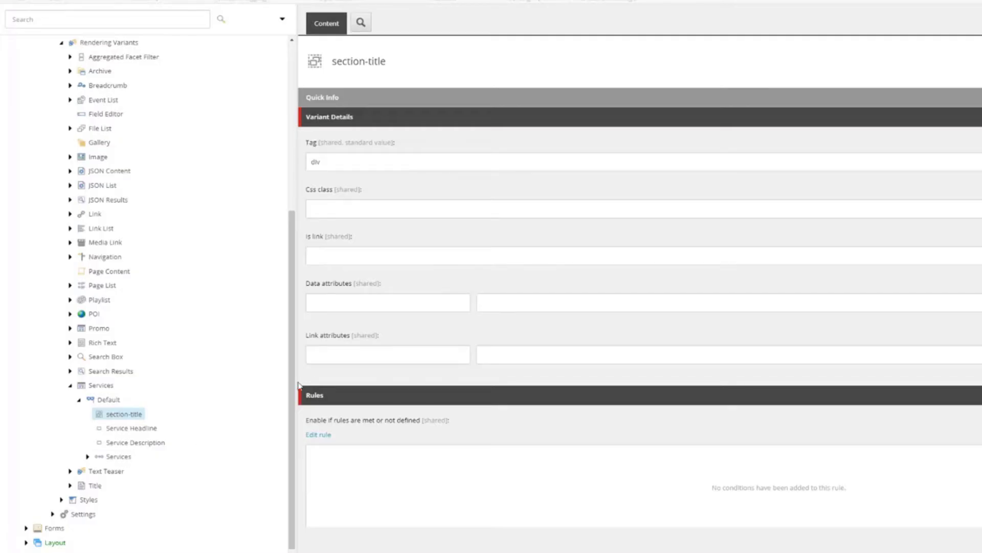
{"action": "left_click", "coordinate": [325, 209]}
{"action": "type", "text": "section-title"}
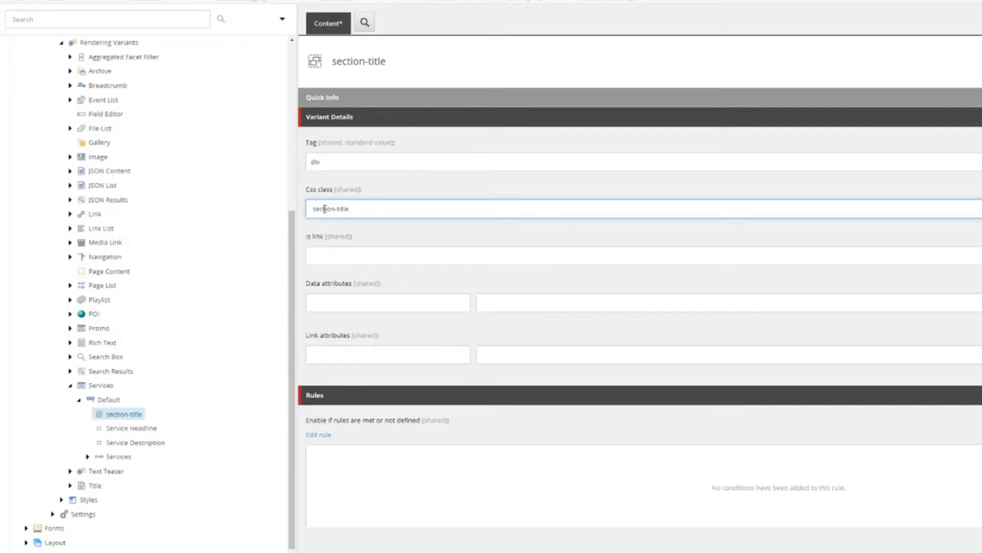
{"action": "key", "text": "ctrl+s"}
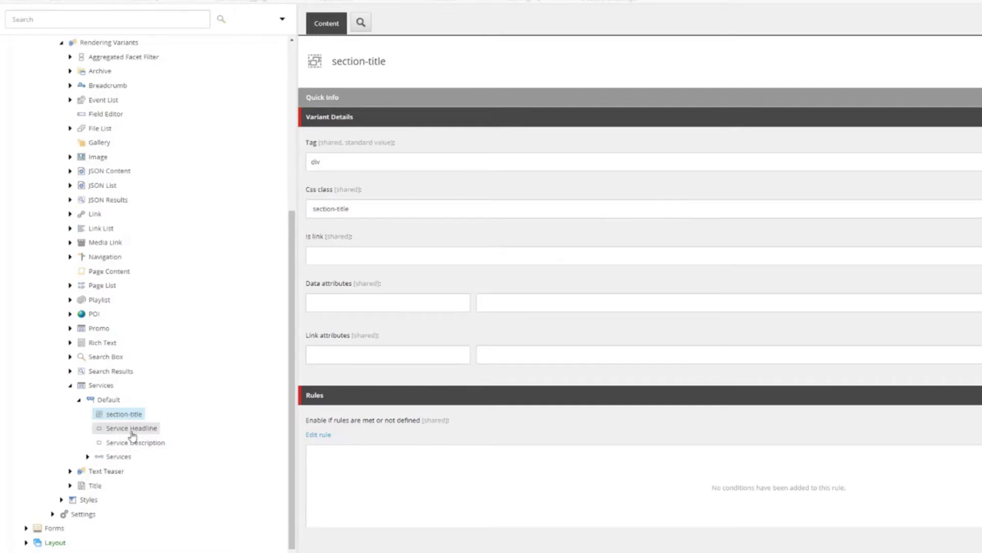
- Move Service Headline and Service Description under section-title
{"action": "left_click_drag", "start_coordinate": [131, 428], "coordinate": [127, 418]}
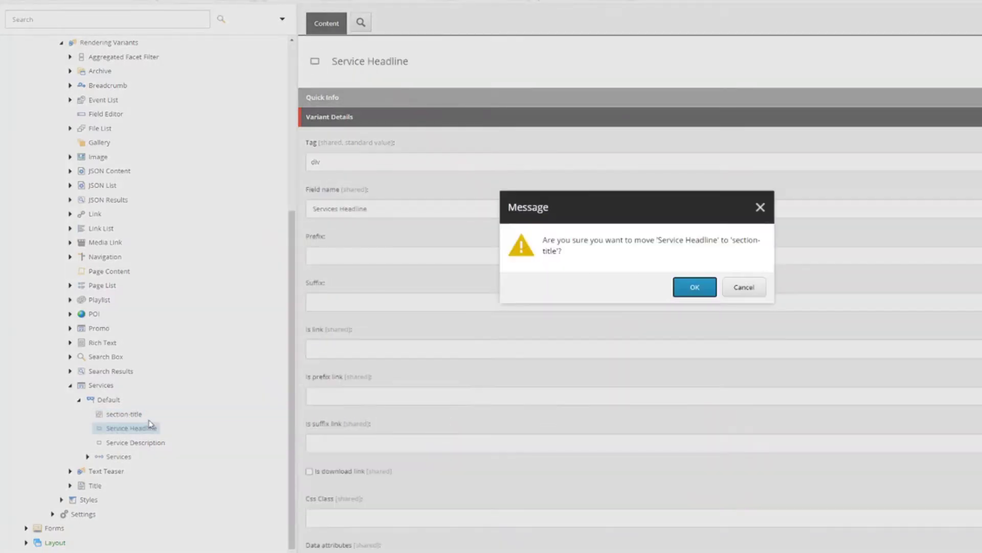
{"action": "left_click", "coordinate": [682, 290]}
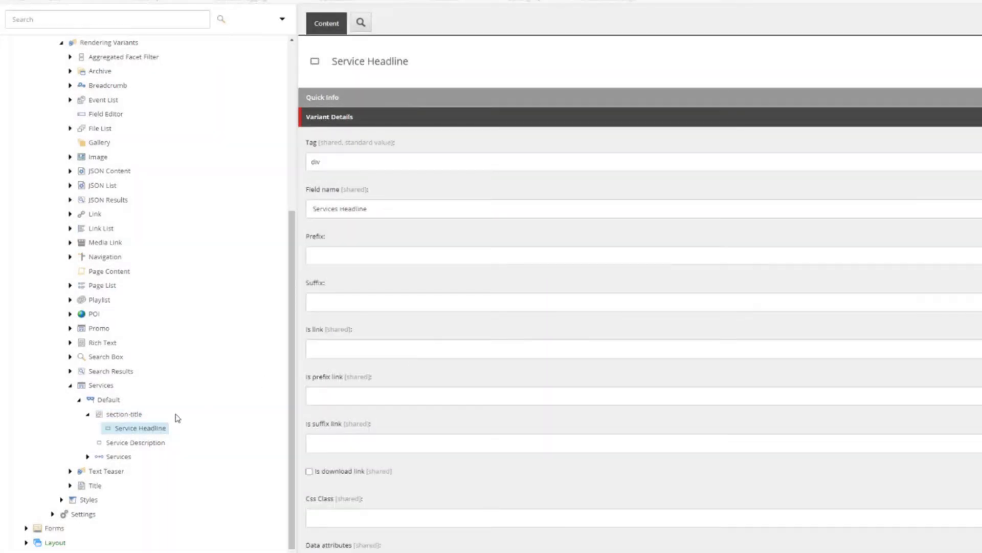
{"action": "left_click_drag", "start_coordinate": [136, 443], "coordinate": [137, 420]}
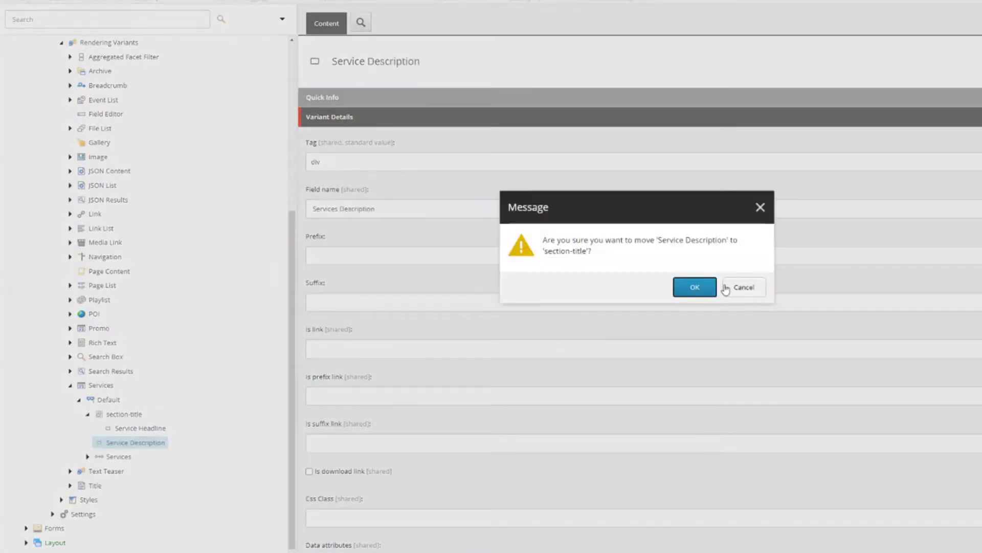
{"action": "left_click", "coordinate": [696, 289]}
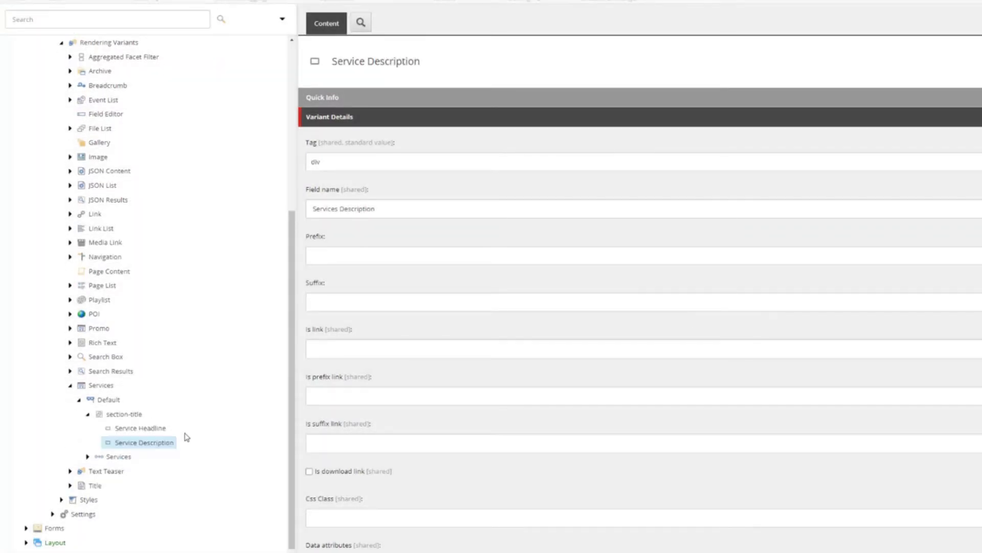
- Set Service Headline's Tag to h2 and save the change
{"action": "left_click", "coordinate": [144, 428]}
{"action": "left_click", "coordinate": [364, 162]}
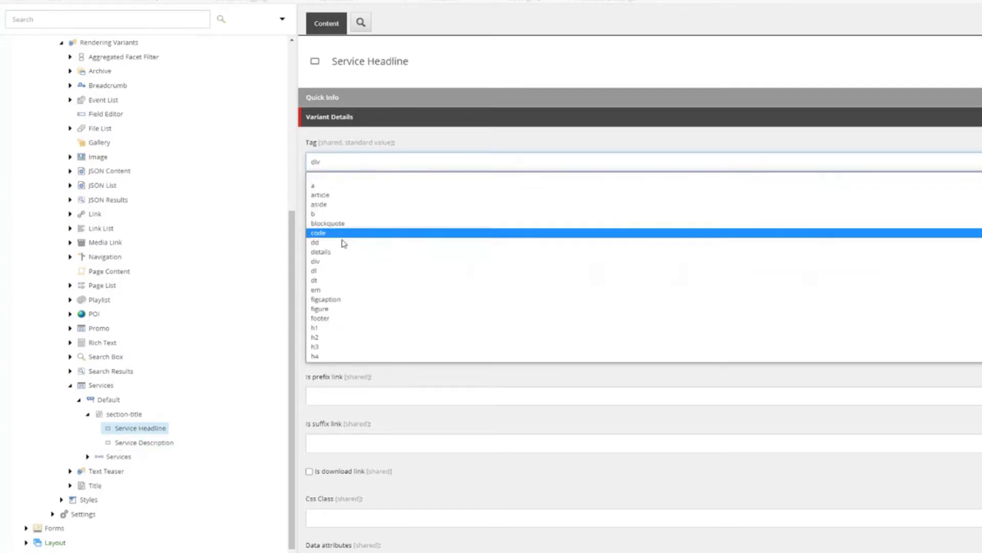
{"action": "left_click", "coordinate": [326, 338]}
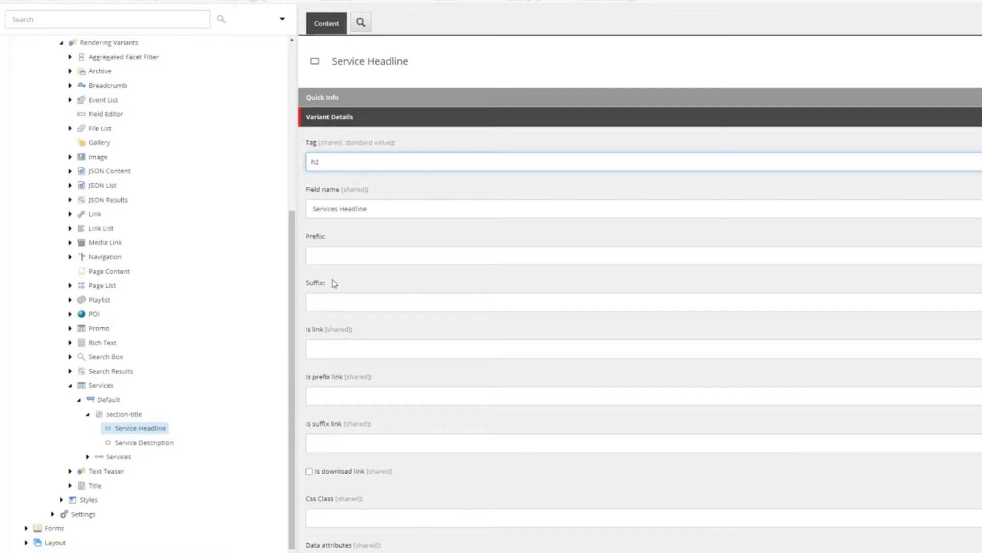
{"action": "left_click", "coordinate": [147, 443]}
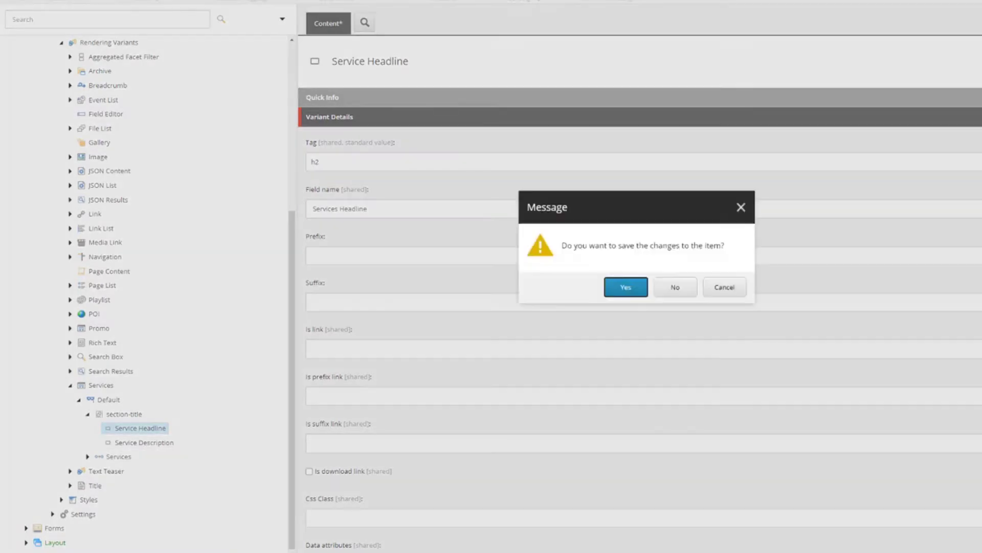
{"action": "left_click", "coordinate": [615, 297]}
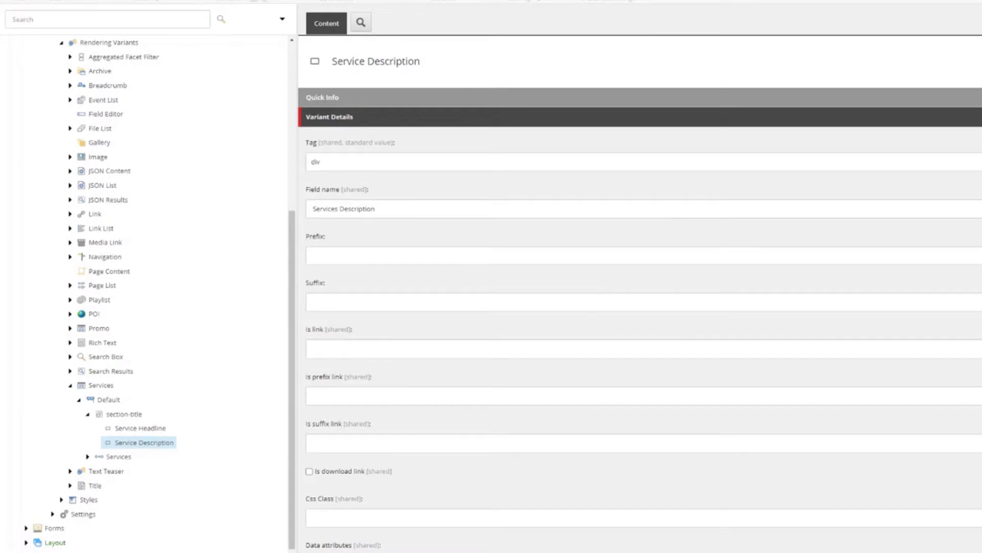
- Set Service Description's Tag to p and save it
{"action": "left_click", "coordinate": [347, 162]}
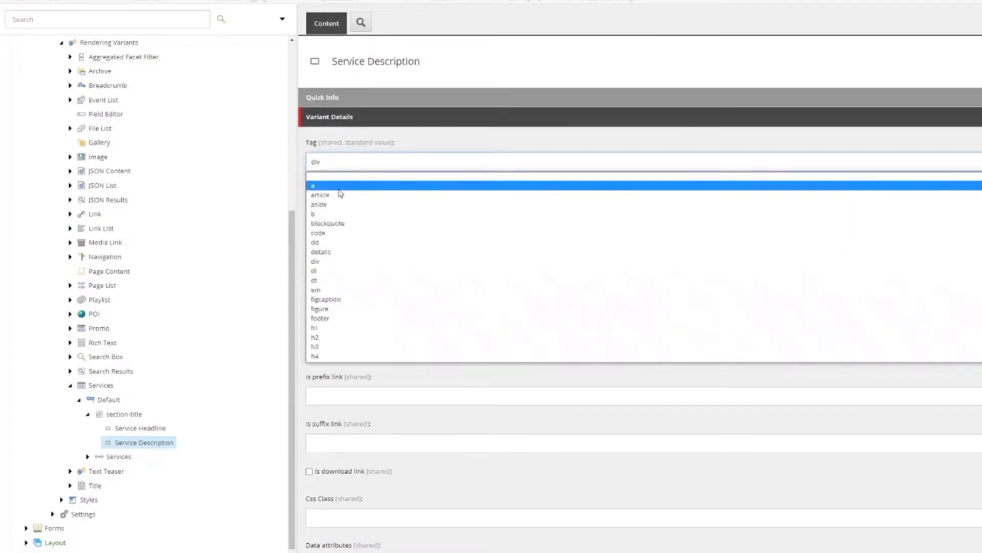
{"action": "scroll", "coordinate": [340, 296], "scroll_direction": "down", "scroll_amount": 3}
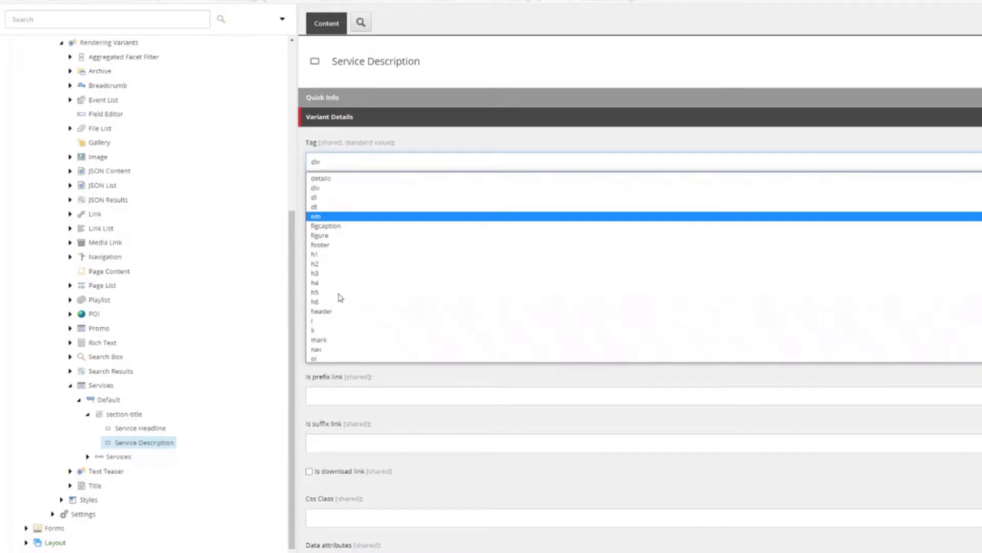
{"action": "left_click", "coordinate": [334, 342]}
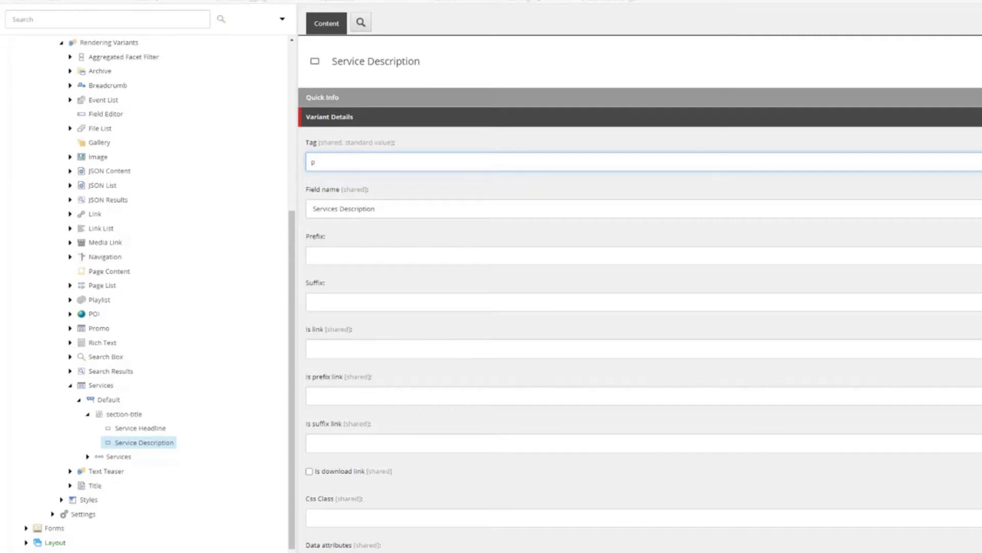
{"action": "key", "text": "ctrl+s"}
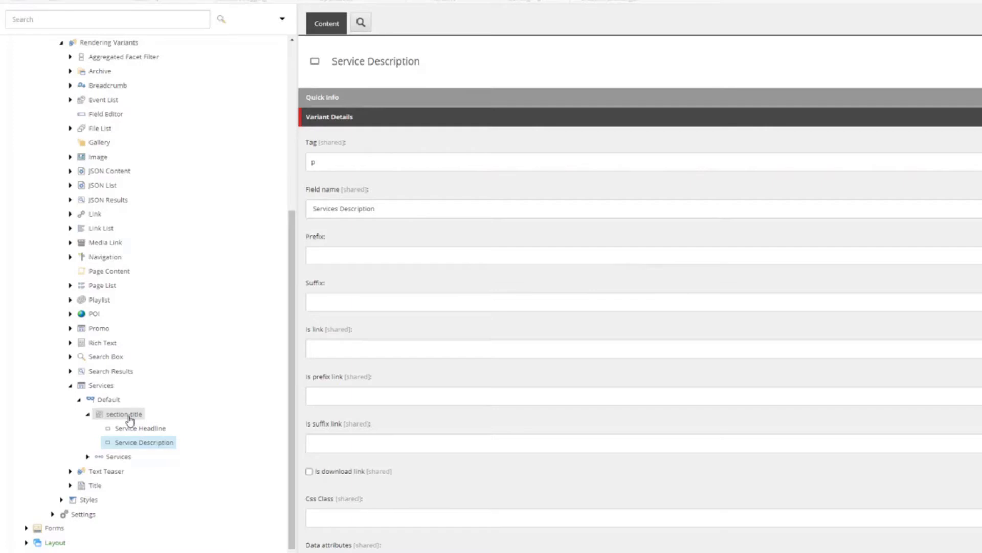
- Insert a section named row under Default with Css class row, and save it
{"action": "right_click", "coordinate": [112, 400]}
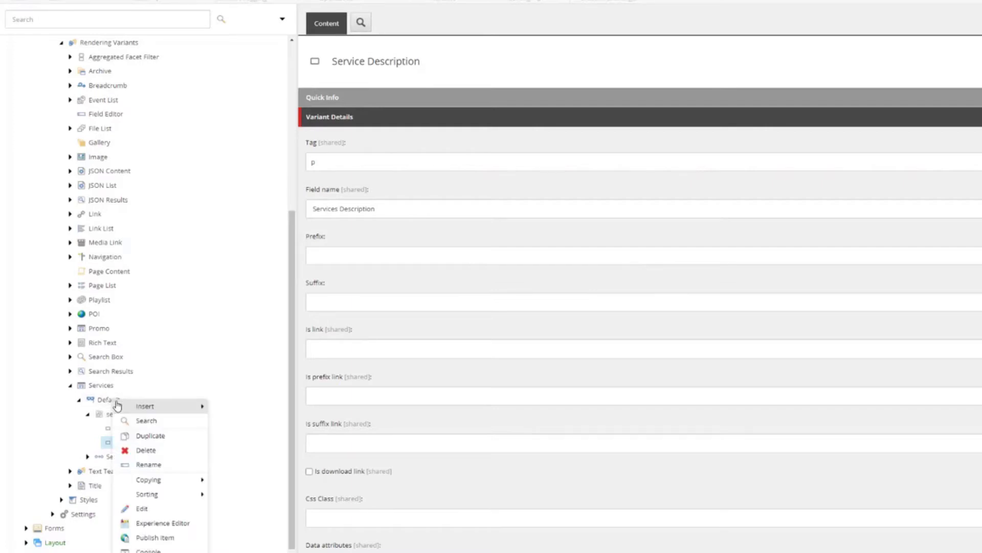
{"action": "mouse_move", "coordinate": [153, 407]}
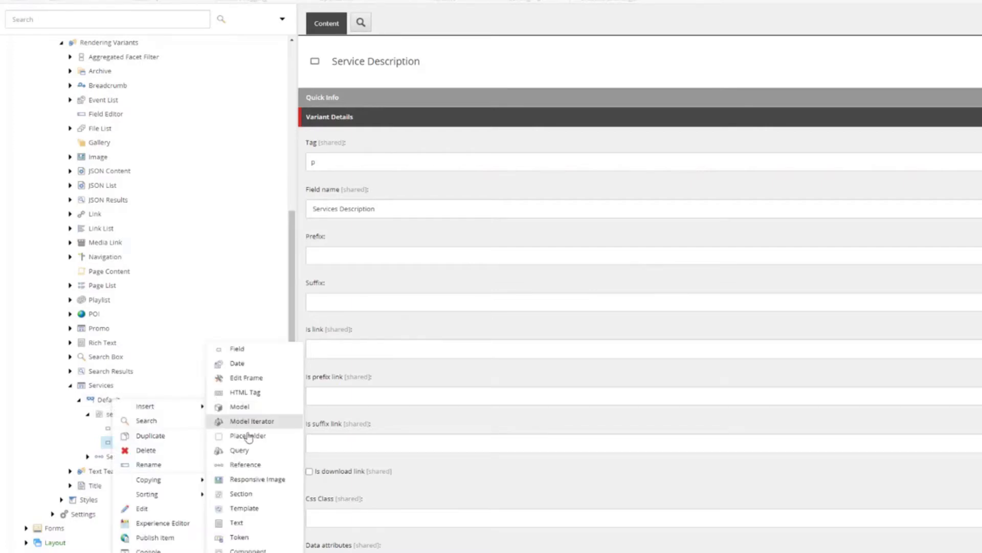
{"action": "left_click", "coordinate": [249, 492]}
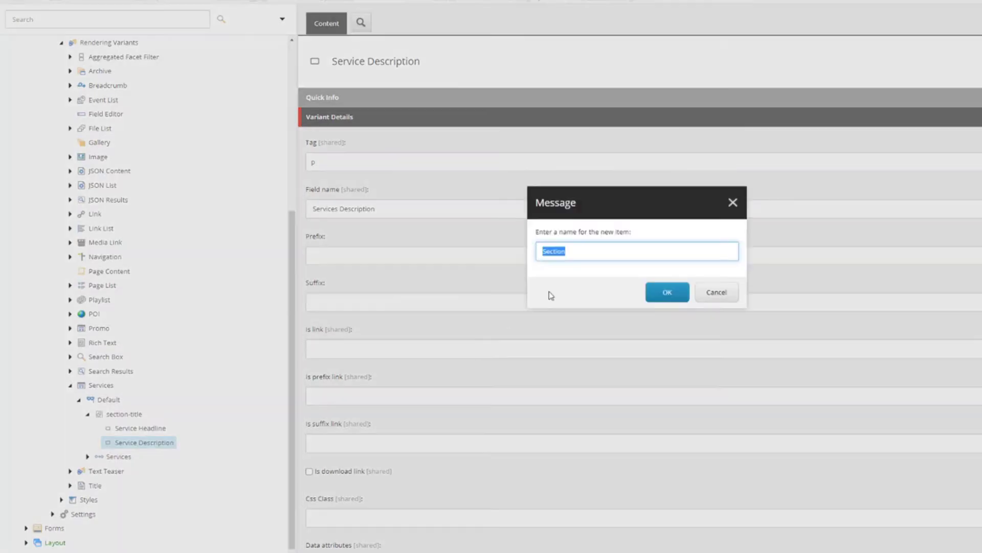
{"action": "type", "text": "row"}
{"action": "key", "text": "ctrl+a"}
{"action": "key", "text": "ctrl+c"}
{"action": "left_click", "coordinate": [665, 292]}
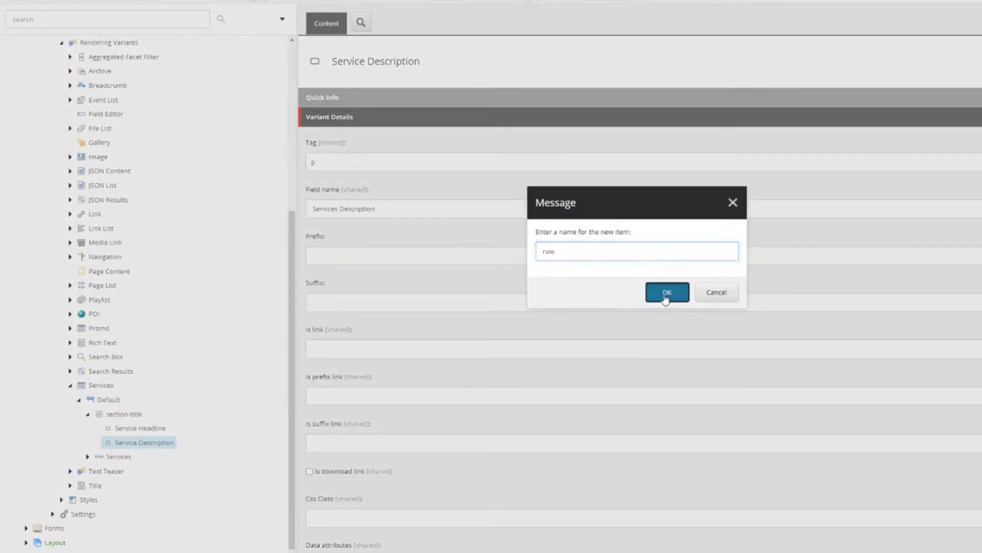
{"action": "left_click", "coordinate": [391, 208]}
{"action": "key", "text": "ctrl+v"}
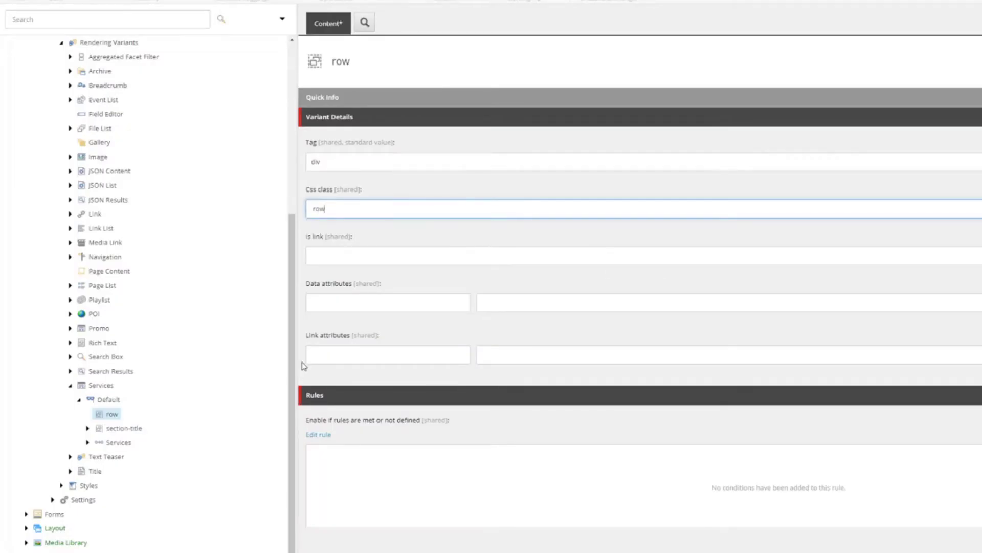
{"action": "key", "text": "ctrl+s"}
- Sort the row item last under Default
{"action": "right_click", "coordinate": [106, 418]}
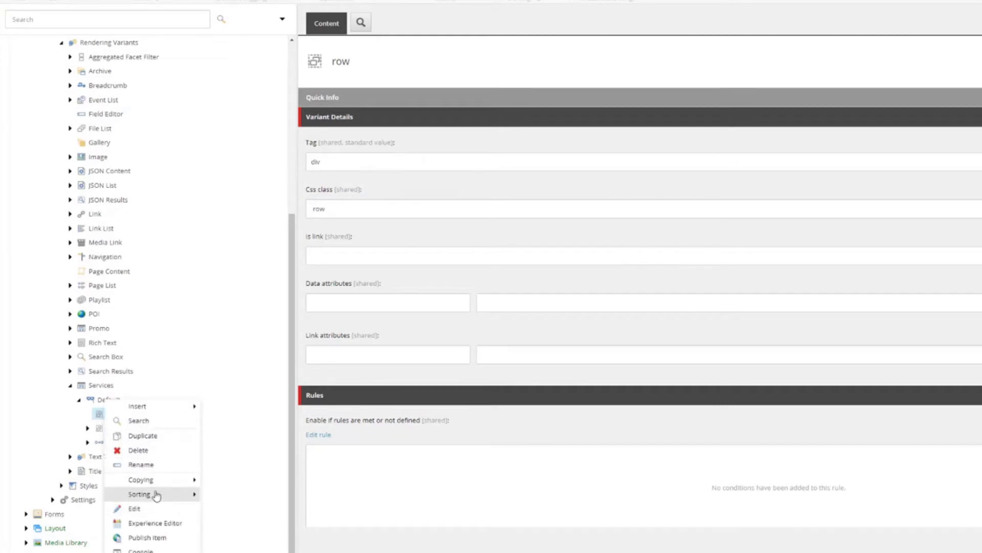
{"action": "mouse_move", "coordinate": [155, 495]}
{"action": "left_click", "coordinate": [219, 535]}
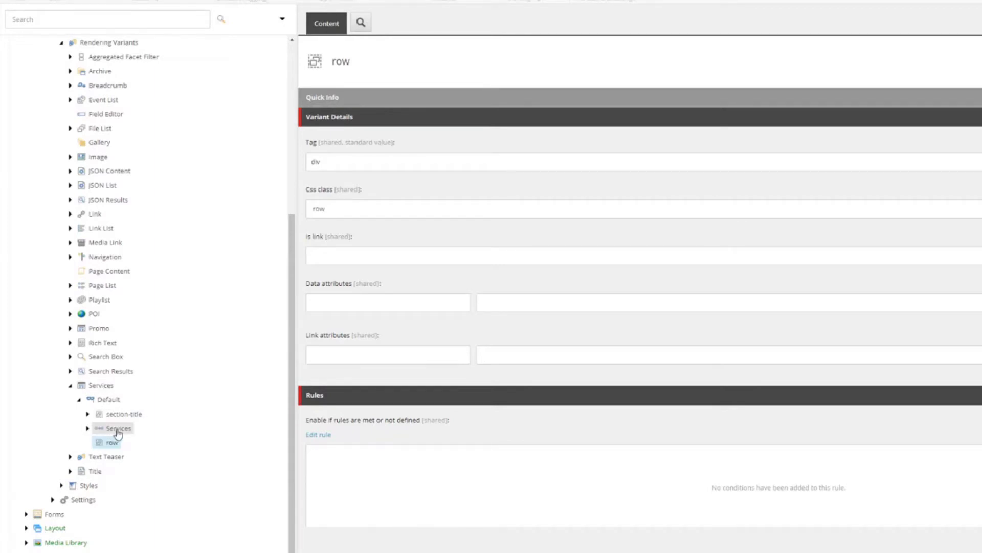
- Move the Services item into row, then expand Services and column beneath it
{"action": "left_click_drag", "start_coordinate": [118, 434], "coordinate": [113, 443]}
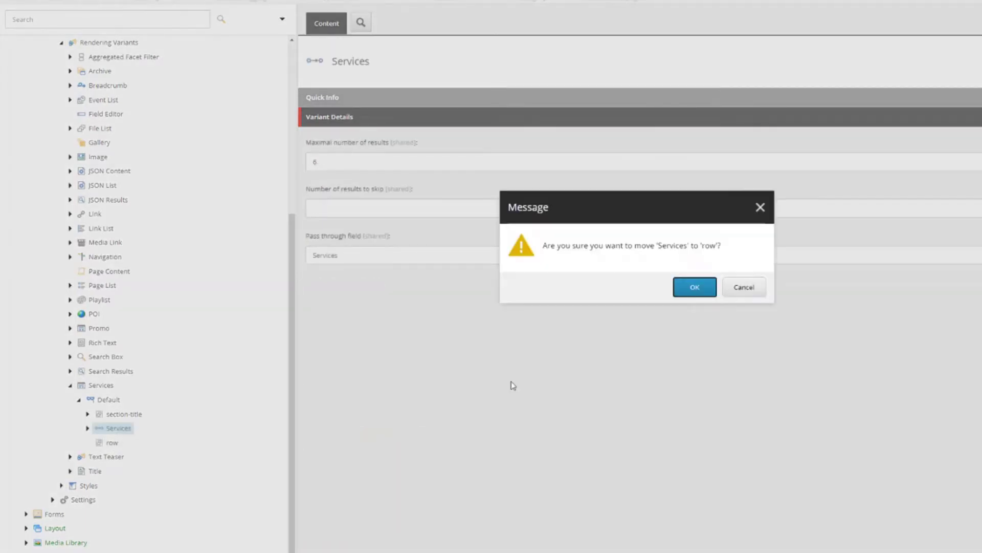
{"action": "left_click", "coordinate": [694, 287]}
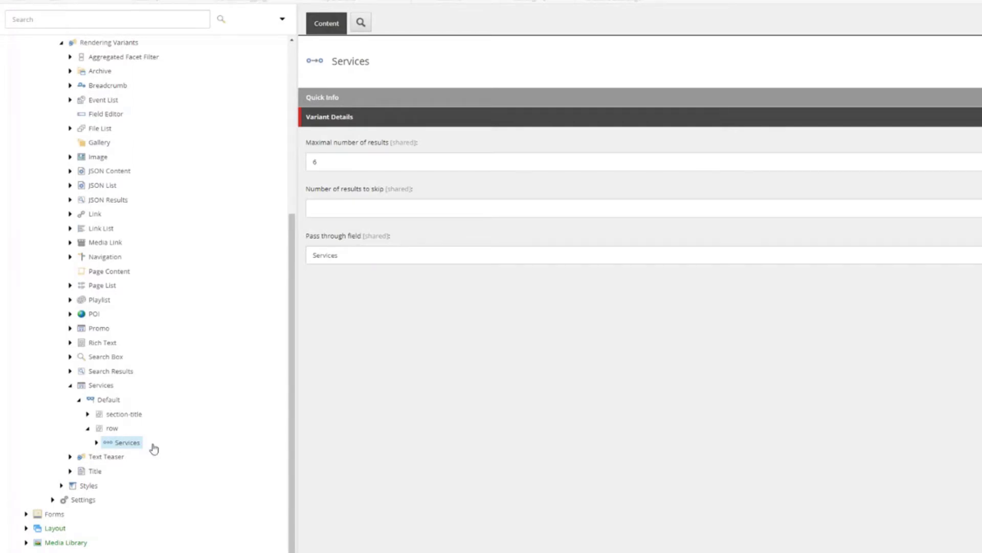
{"action": "left_click", "coordinate": [97, 443]}
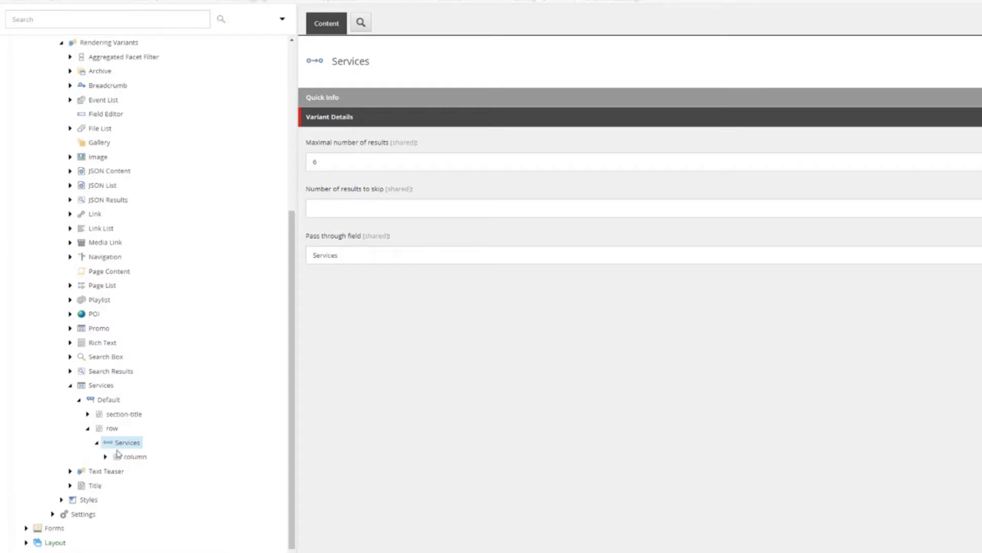
{"action": "left_click", "coordinate": [105, 457]}
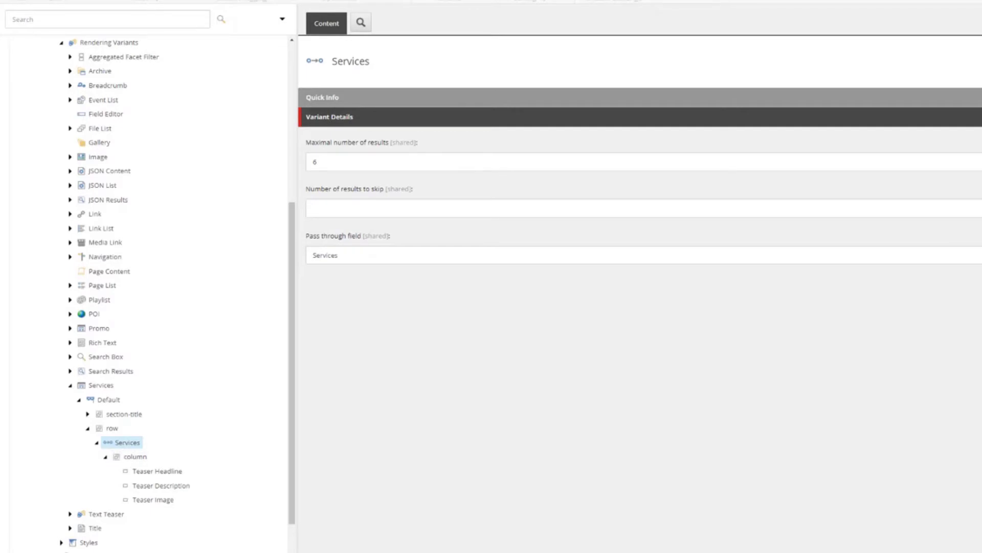
- Set column's Css class to 'col-lg-4 col-md-6 d-flex', clear Is link, and save
{"action": "left_click", "coordinate": [119, 460]}
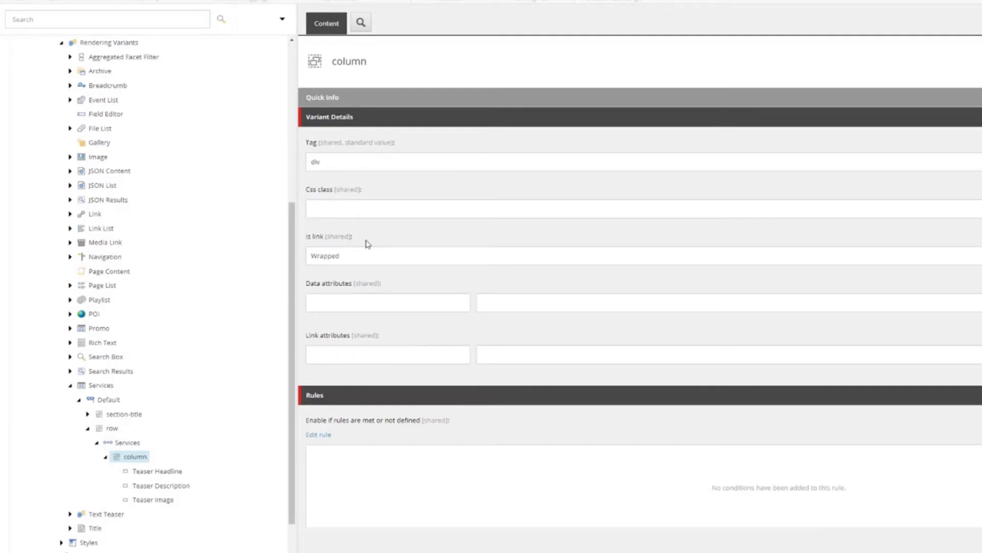
{"action": "left_click", "coordinate": [358, 209]}
{"action": "type", "text": "col-lg-4 col-md-6 d-flex"}
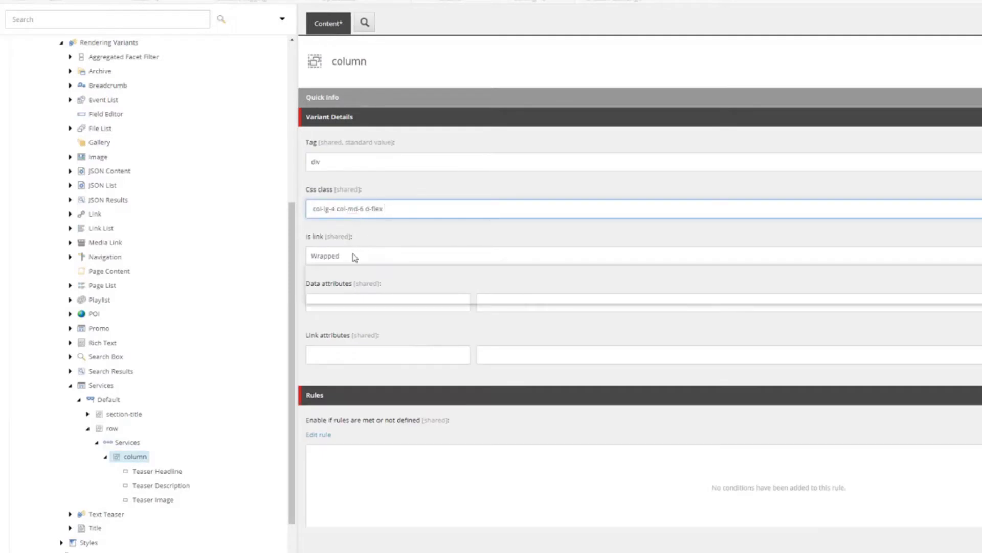
{"action": "left_click", "coordinate": [355, 257]}
{"action": "left_click", "coordinate": [346, 273]}
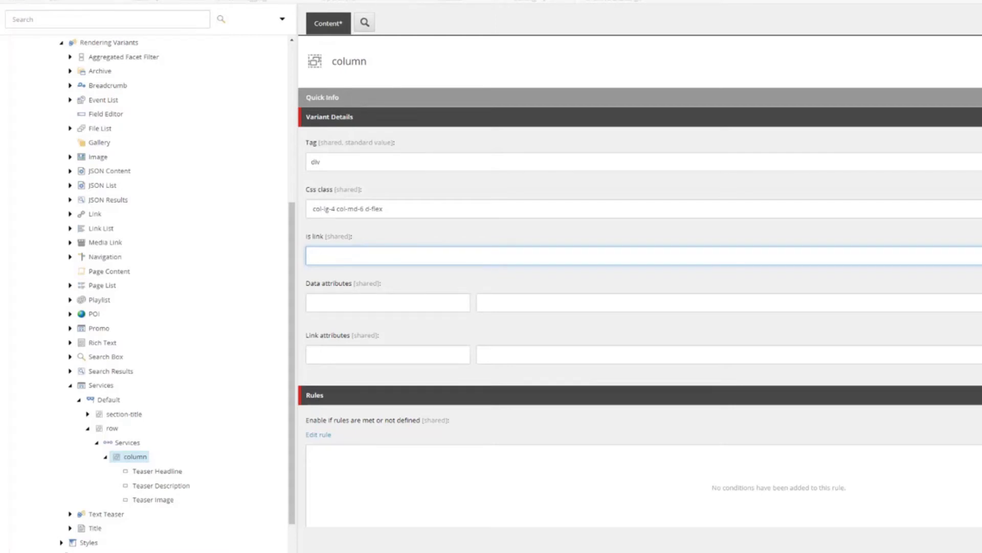
{"action": "key", "text": "ctrl+s"}
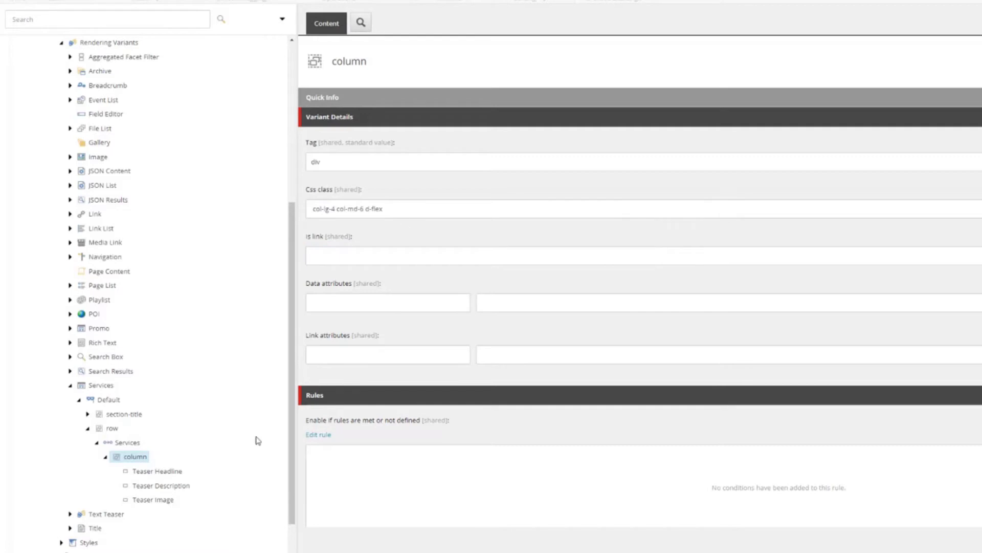
- Insert an icon-box section inside column with Css class icon-box, and save it
{"action": "right_click", "coordinate": [135, 456]}
{"action": "mouse_move", "coordinate": [188, 409]}
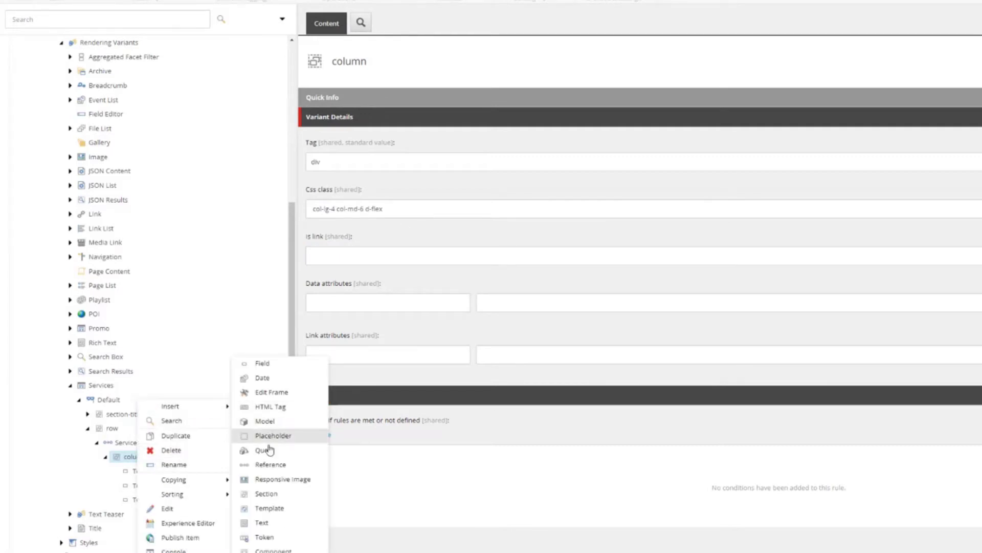
{"action": "left_click", "coordinate": [266, 494]}
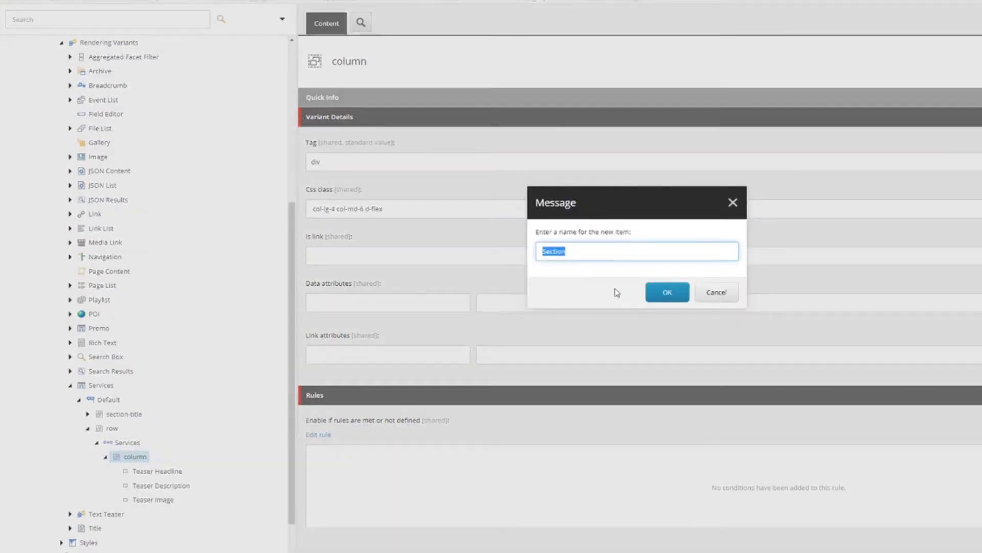
{"action": "type", "text": "i"}
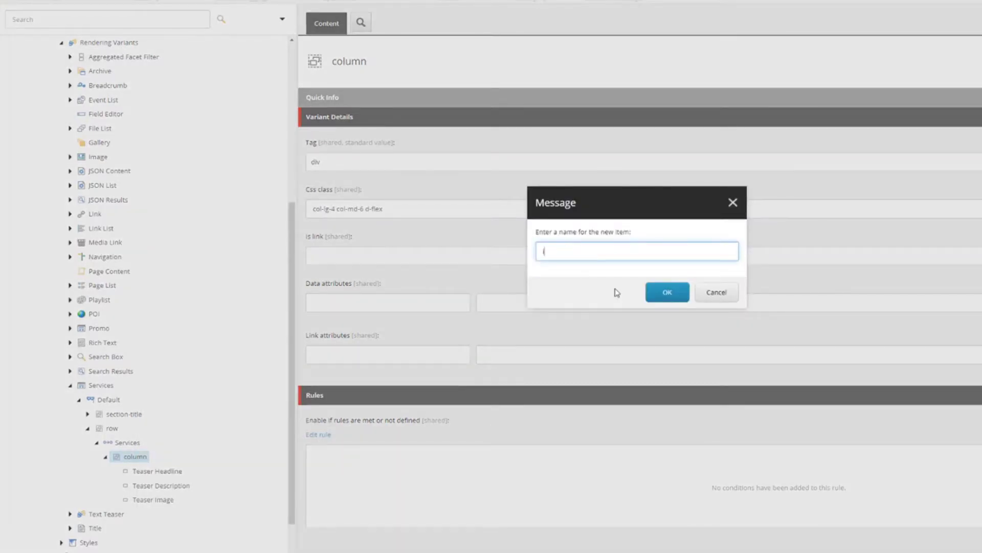
{"action": "type", "text": "con-box"}
{"action": "key", "text": "ctrl+a"}
{"action": "key", "text": "ctrl+c"}
{"action": "left_click", "coordinate": [647, 291]}
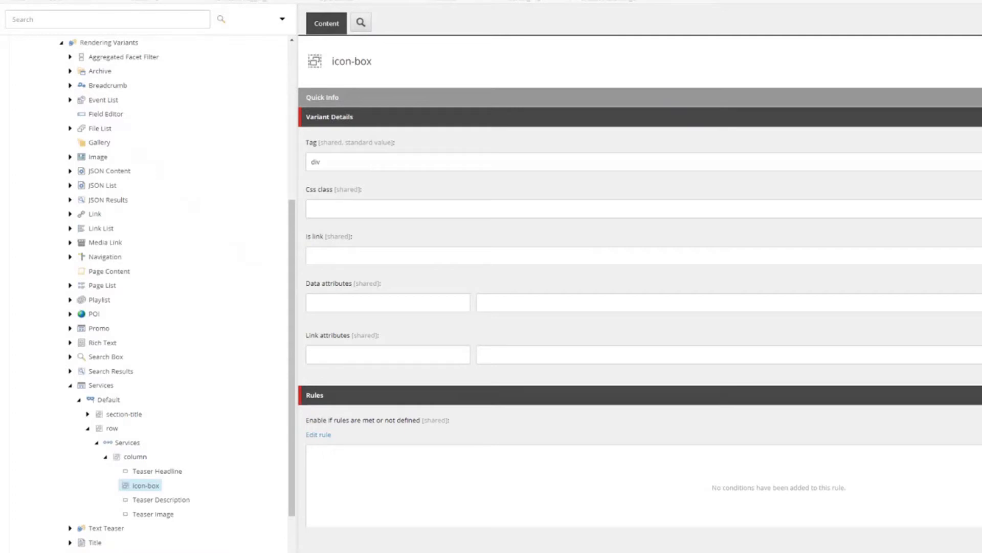
{"action": "left_click", "coordinate": [338, 205]}
{"action": "key", "text": "ctrl+v"}
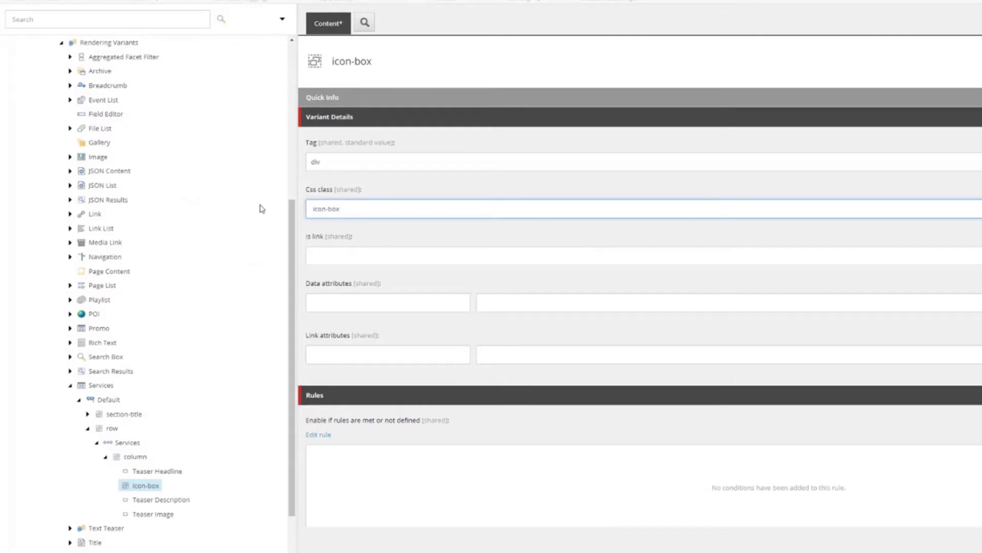
{"action": "key", "text": "ctrl+s"}
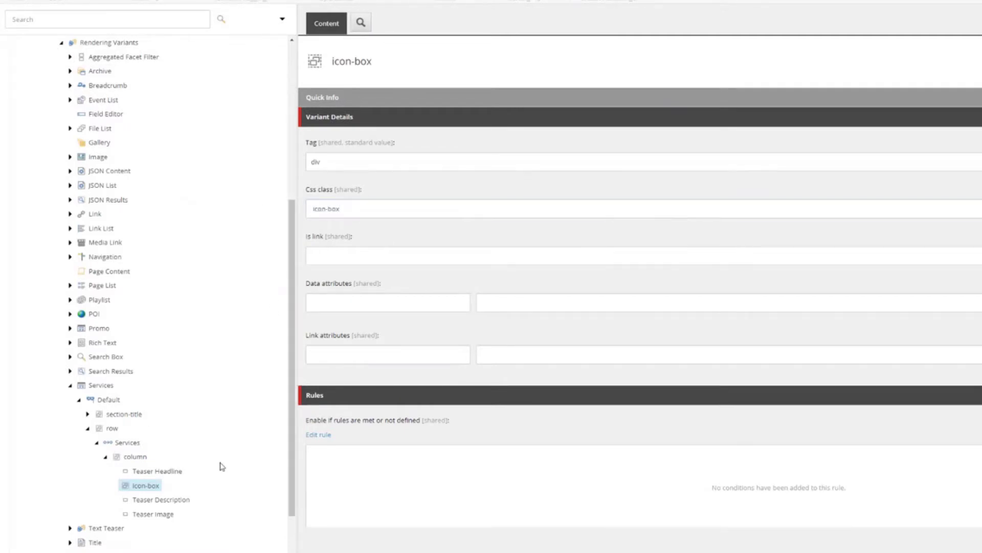
- Move Teaser Headline, Teaser Description and Teaser Image into icon-box
{"action": "left_click_drag", "start_coordinate": [163, 471], "coordinate": [198, 512]}
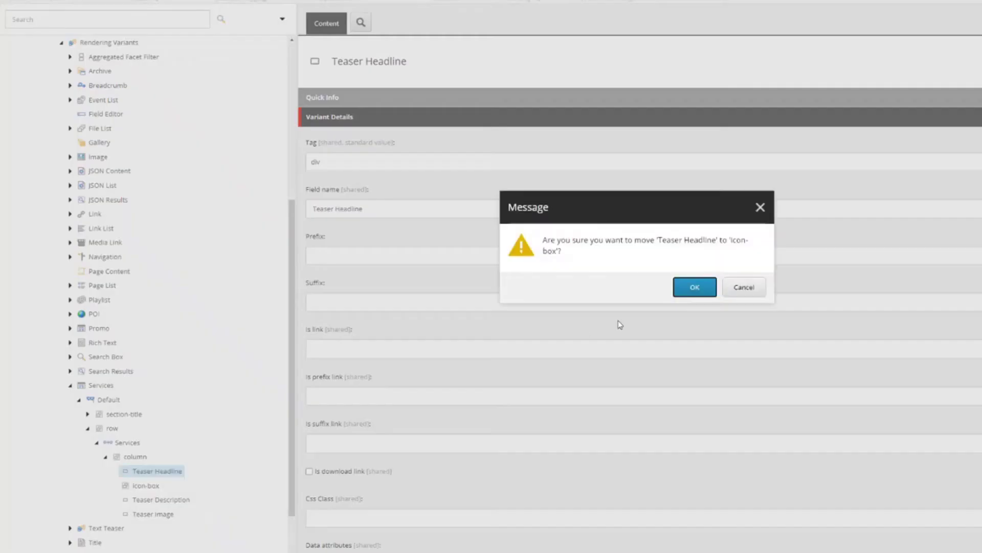
{"action": "key", "text": "Return"}
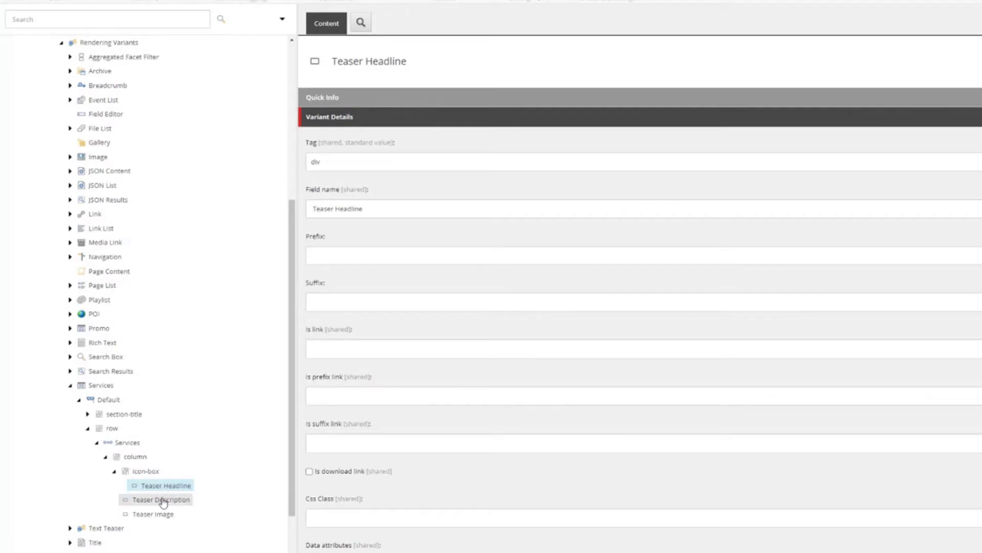
{"action": "left_click_drag", "start_coordinate": [156, 500], "coordinate": [153, 472]}
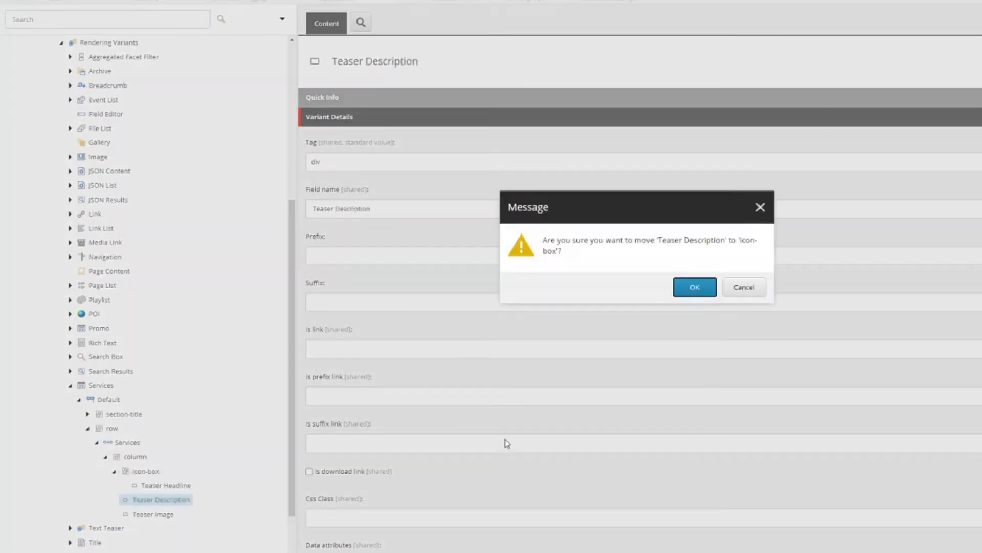
{"action": "left_click", "coordinate": [689, 298]}
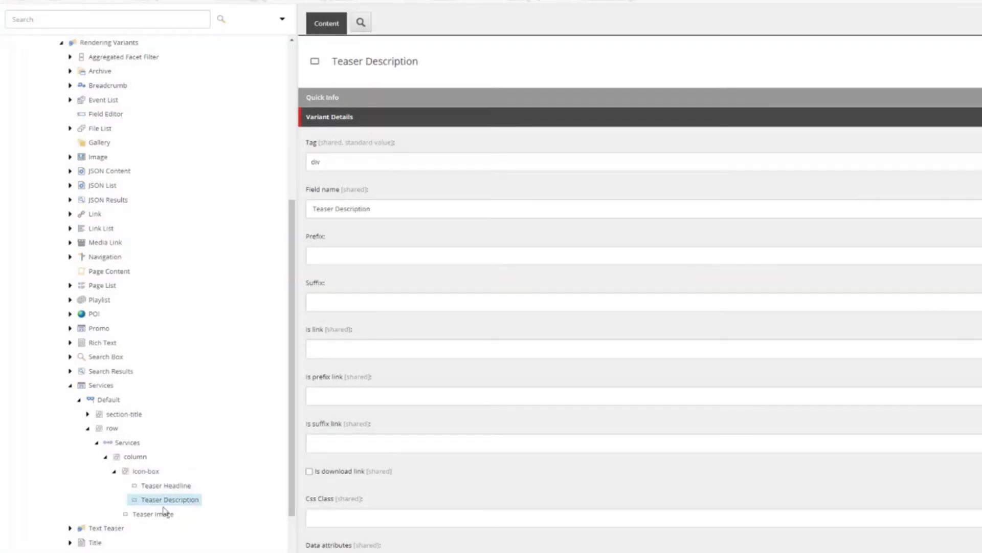
{"action": "left_click_drag", "start_coordinate": [158, 476], "coordinate": [174, 471]}
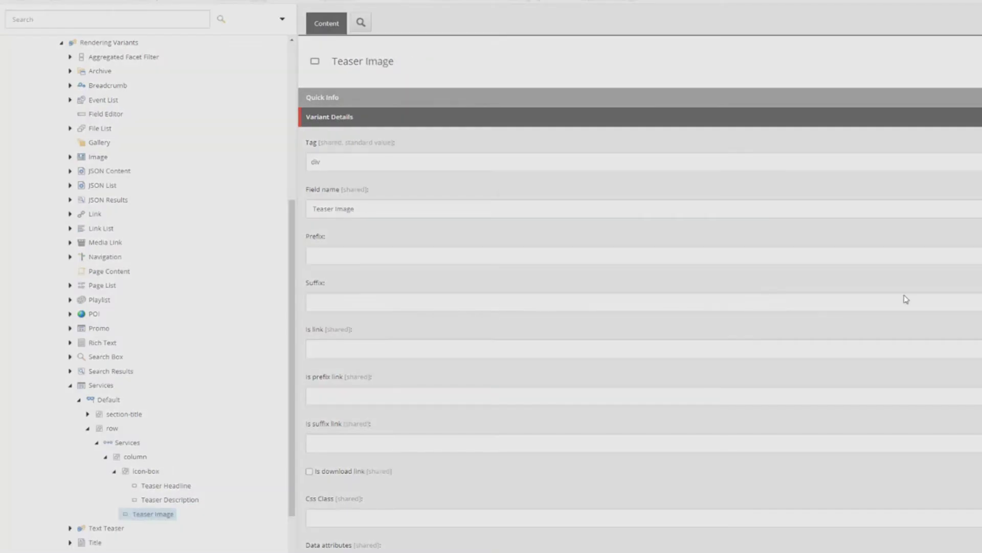
{"action": "key", "text": "Return"}
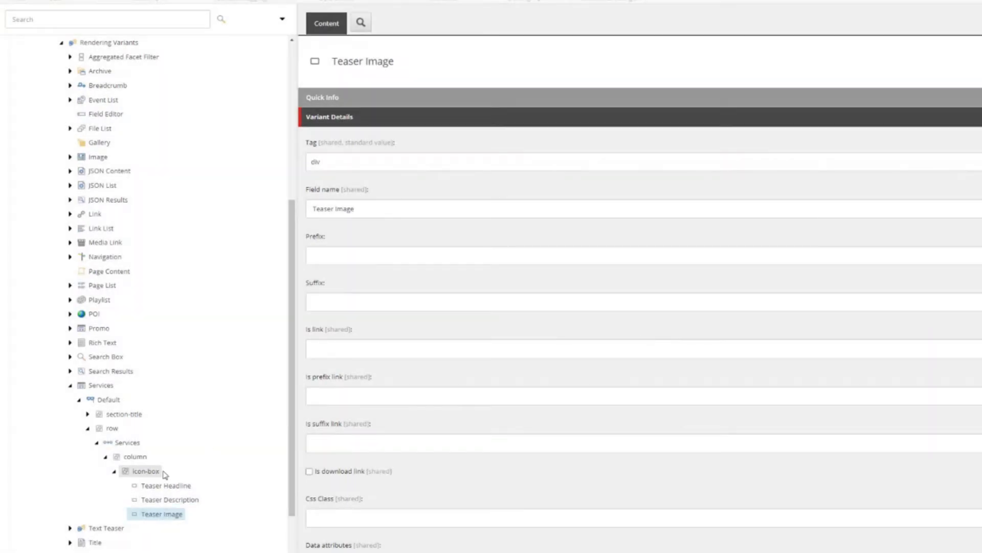
- Sort Teaser Image first among icon-box's children
{"action": "right_click", "coordinate": [174, 514]}
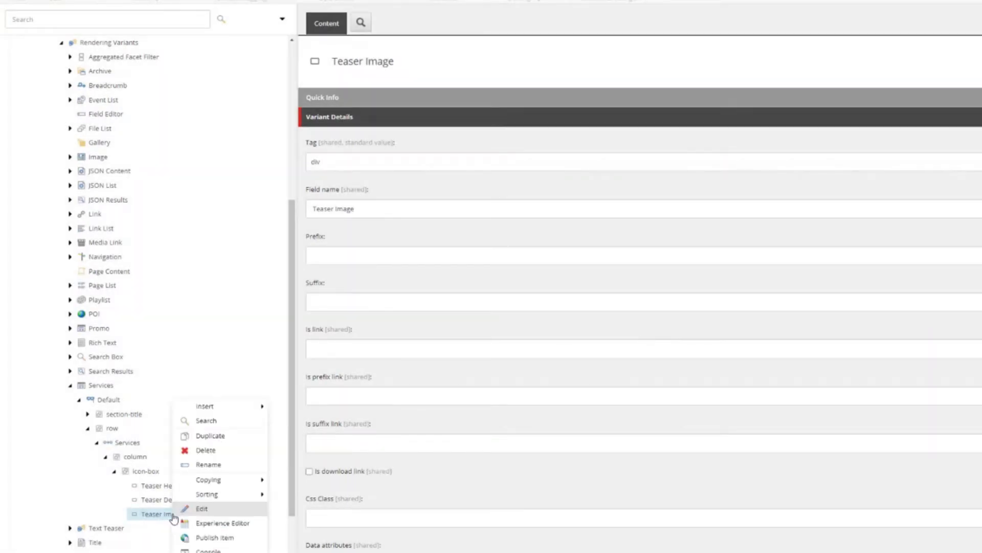
{"action": "mouse_move", "coordinate": [228, 495]}
{"action": "left_click", "coordinate": [314, 503]}
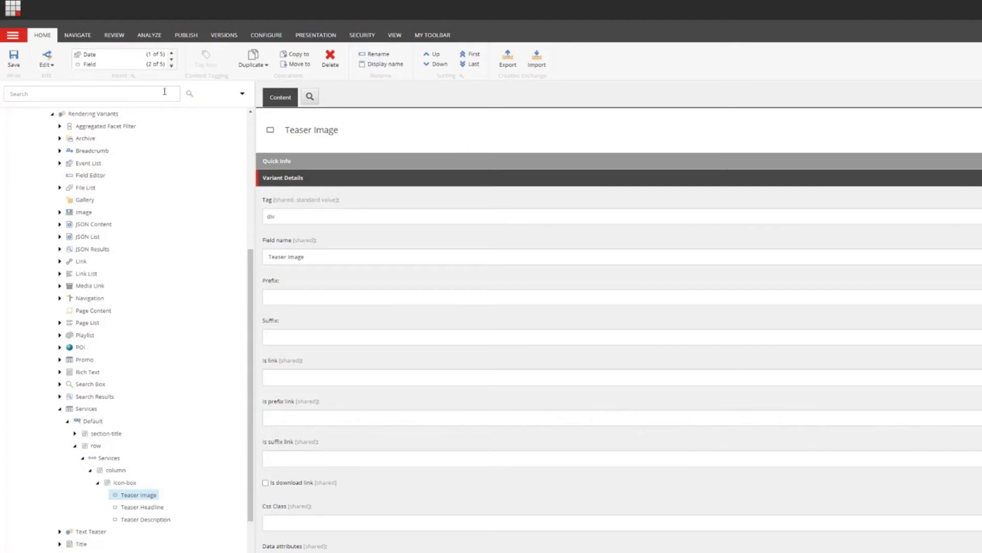
- Preview the page in the Experience Editor before moving on to the theme project
{"action": "left_click", "coordinate": [276, 1]}
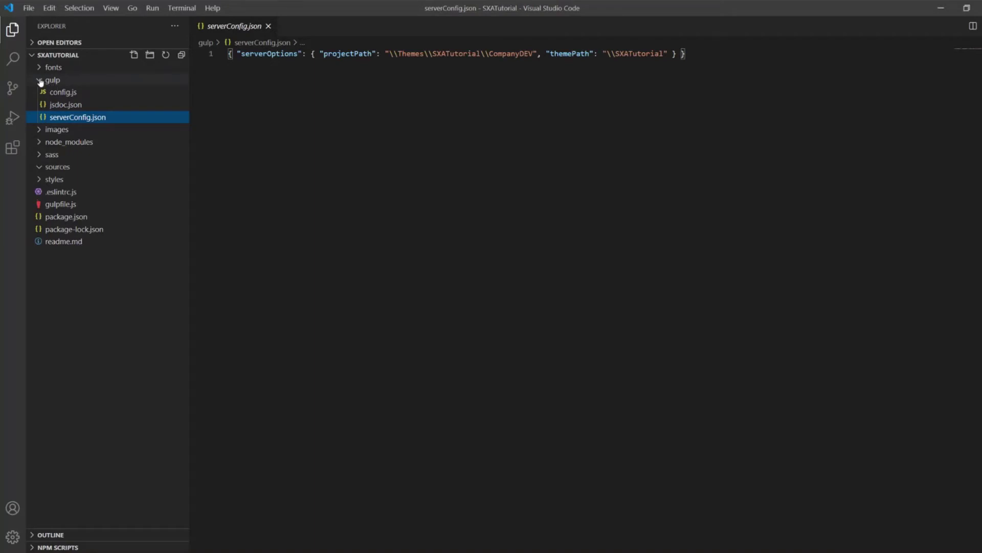
- Collapse gulp, expand the sass folder, and open a new PowerShell terminal below the editor
{"action": "left_click", "coordinate": [41, 81]}
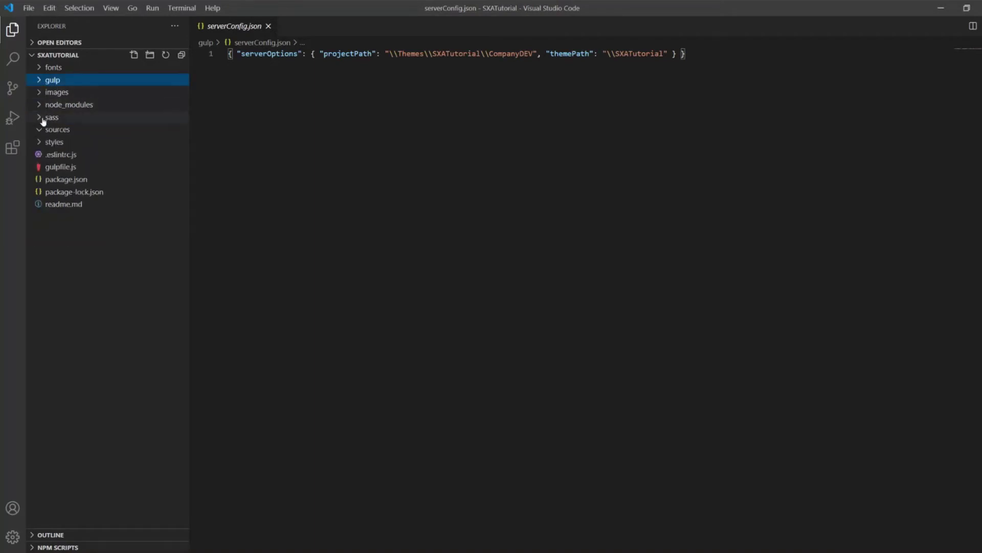
{"action": "left_click", "coordinate": [43, 119]}
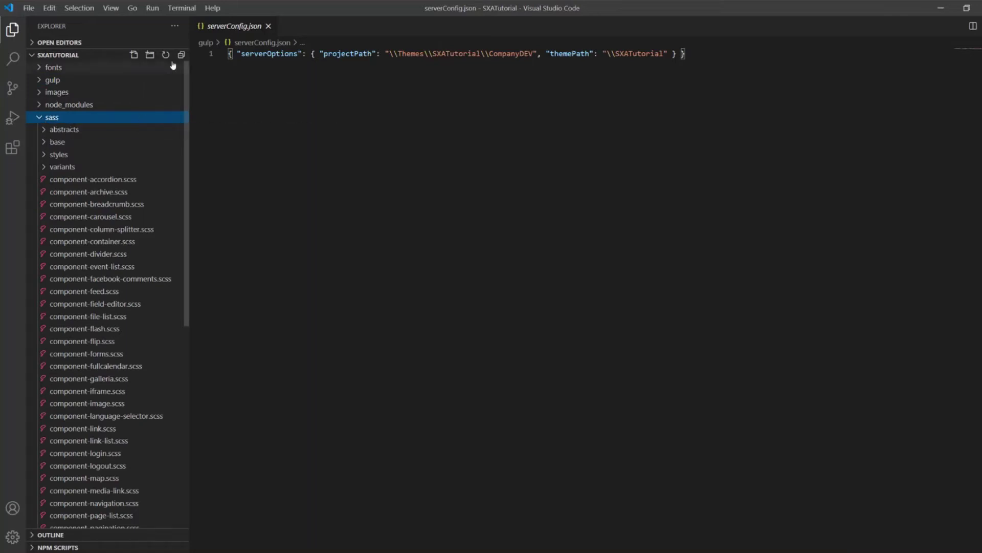
{"action": "left_click", "coordinate": [181, 9]}
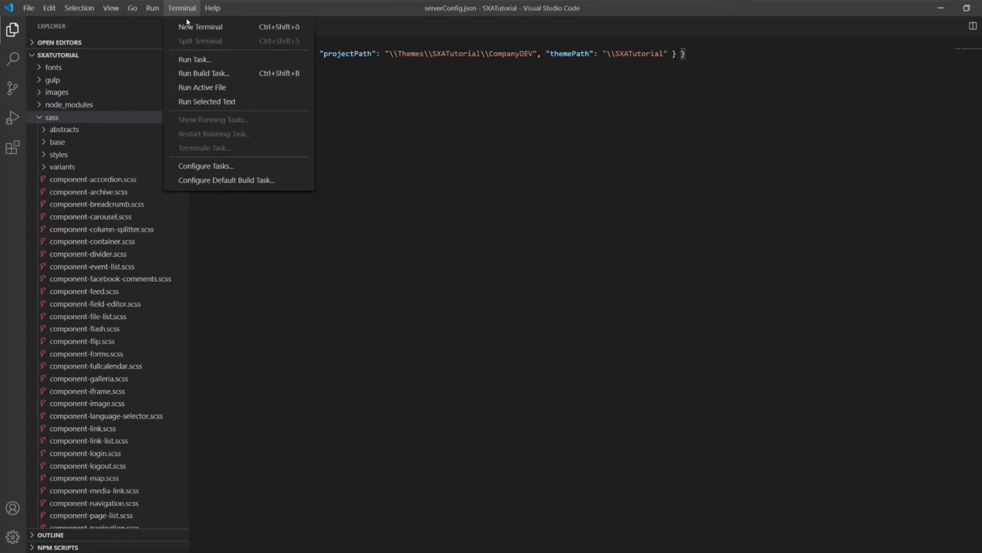
{"action": "left_click", "coordinate": [215, 27]}
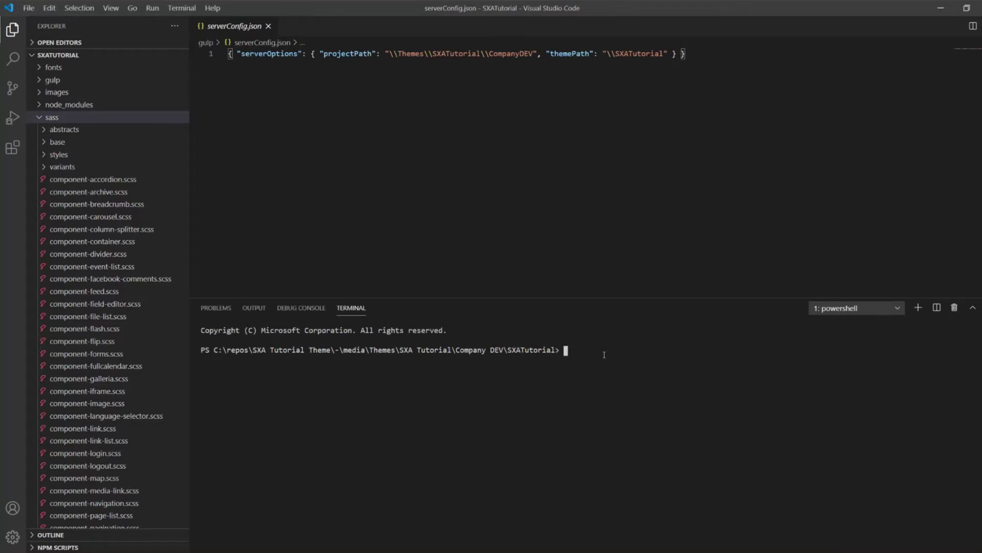
- Run 'sxa watch All -d' in the terminal and enter the Sitecore login name and password
{"action": "type", "text": "sxa watch All -d"}
{"action": "key", "text": "Return"}
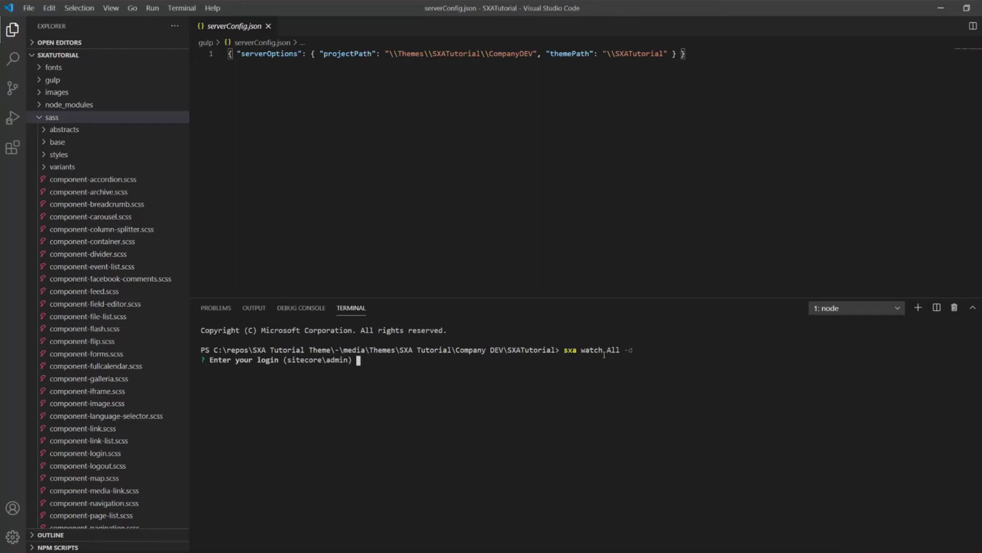
{"action": "type", "text": "admin"}
{"action": "key", "text": "Return"}
{"action": "type", "text": "b"}
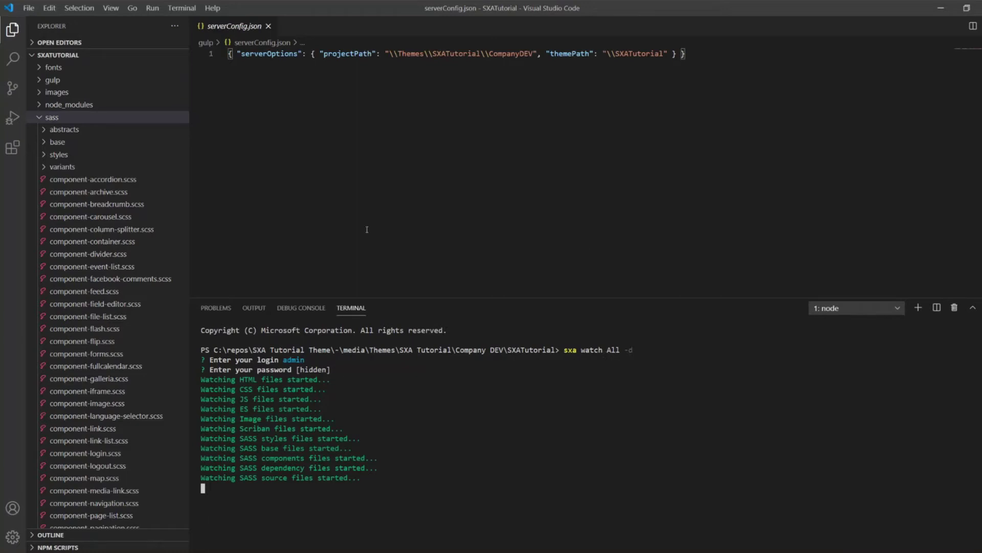
- Add a new file named sxatutorial-common.scss inside the expanded sass folder
{"action": "left_click", "coordinate": [73, 121]}
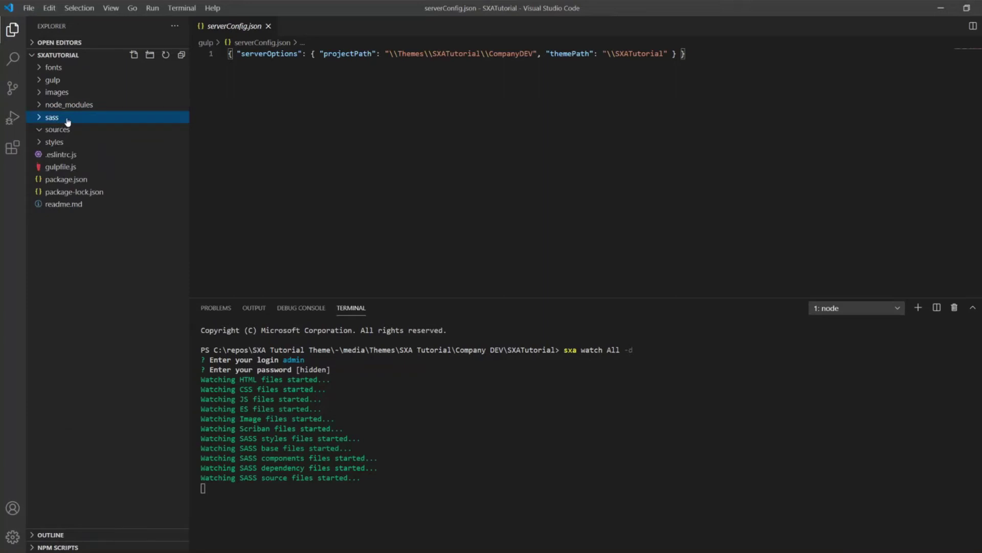
{"action": "left_click", "coordinate": [39, 118]}
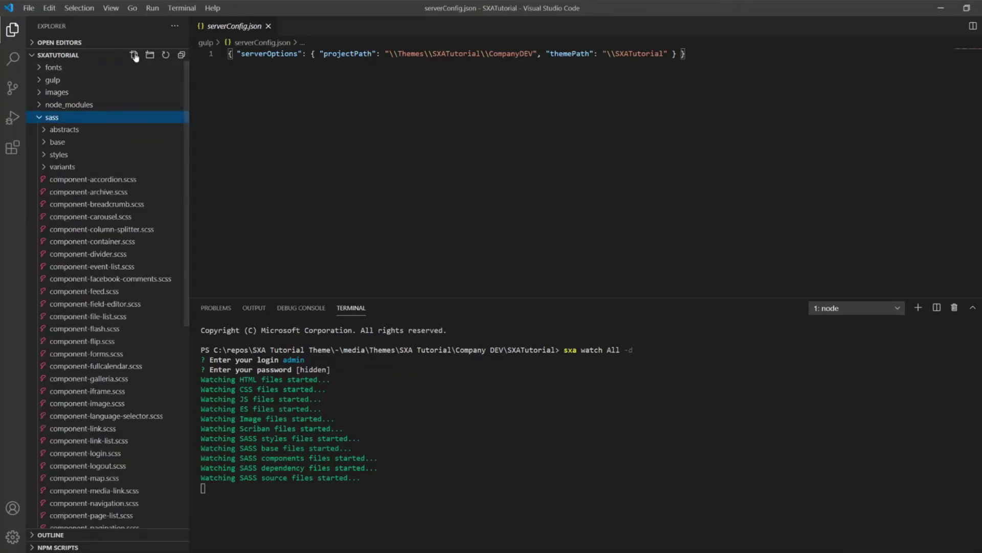
{"action": "left_click", "coordinate": [134, 56]}
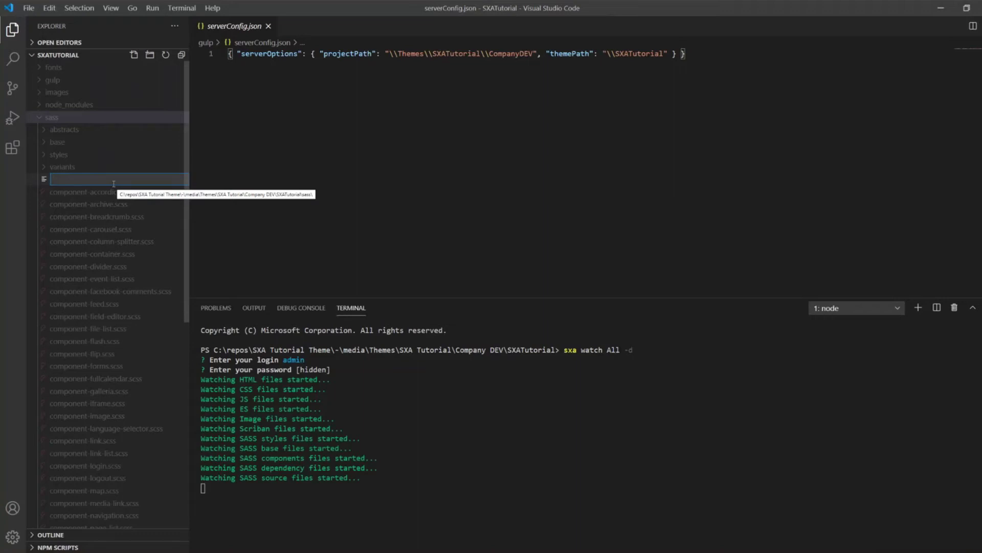
{"action": "type", "text": "sxa"}
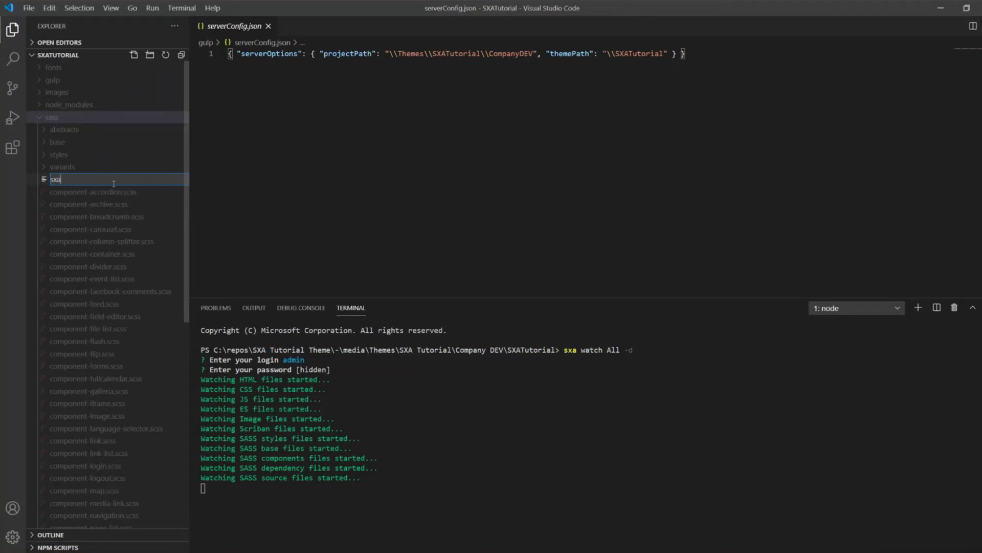
{"action": "type", "text": "tutorial-common.scss"}
{"action": "key", "text": "Return"}
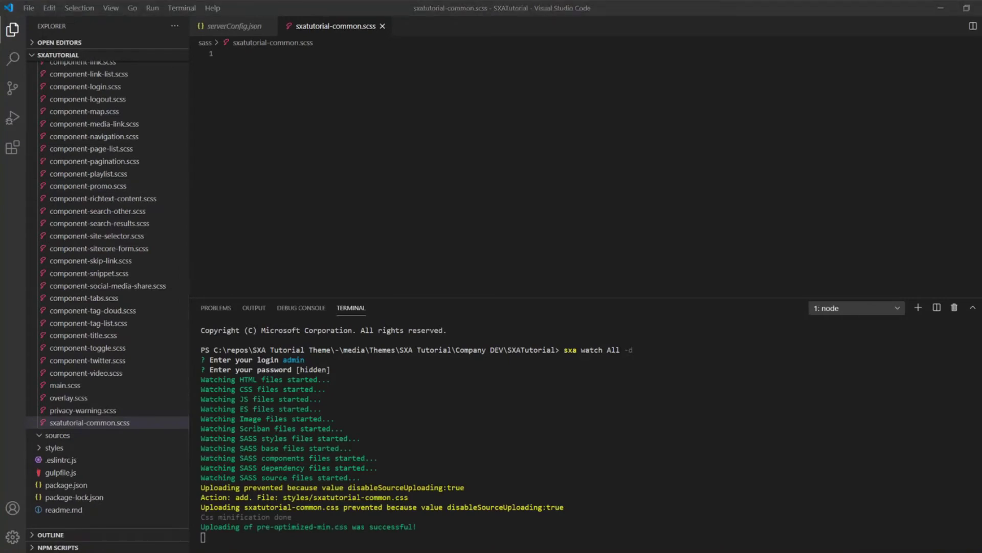
- Paste the 22 lines of base CSS: Roboto headings, margins, border-box, list items
{"action": "left_click", "coordinate": [330, 122]}
{"action": "type", "text": "h1, h2, h3, h4, h5, h6 {     font-family: \"Roboto\", sans-serif; }  p {     margin-top: 0;     margin-bottom: 1rem; }  ::after, ::before {     box-sizing: border-box; }  dl, ol, ul {     margin-top: 0;     margin-bottom: 1rem; }  li {     display: list-item;     text-align: -webkit-match-parent; }"}
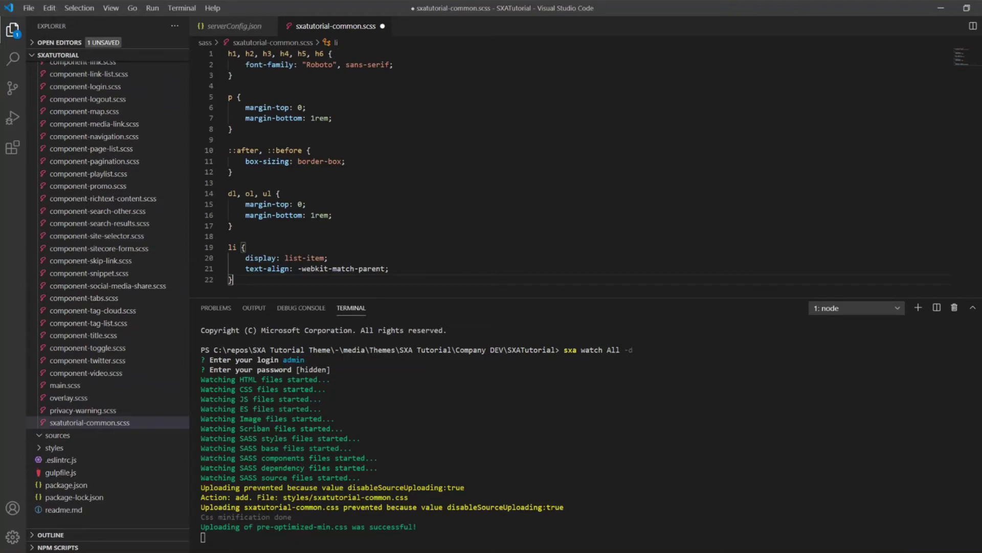
- Save sxatutorial-common.scss so the watcher recompiles and uploads pre-optimized-min.css
{"action": "left_click", "coordinate": [417, 174]}
{"action": "key", "text": "ctrl+s"}
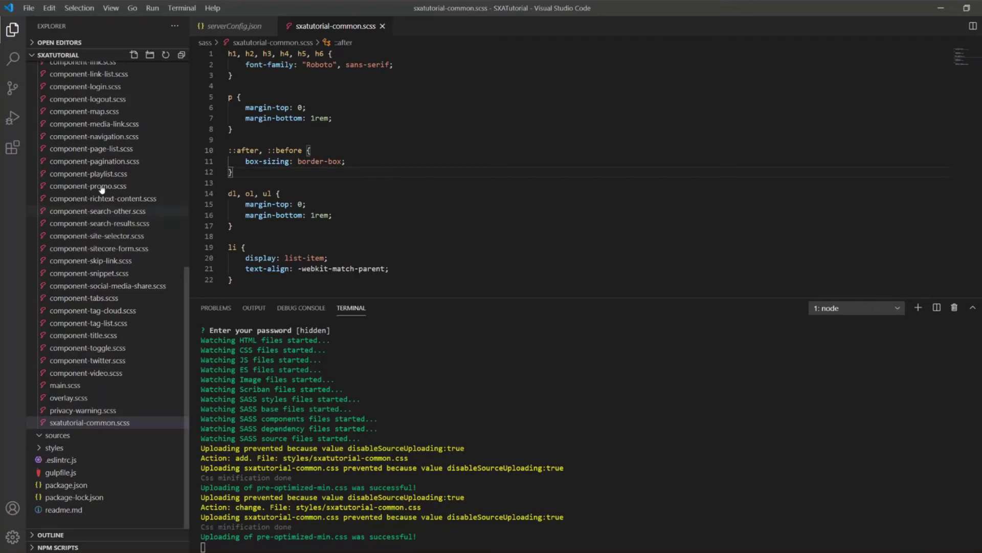
- Create sxatutorial-common-components.scss with .section-title h2::after and #f7f7f7 .section-bg rules, and save it
{"action": "left_click", "coordinate": [134, 54]}
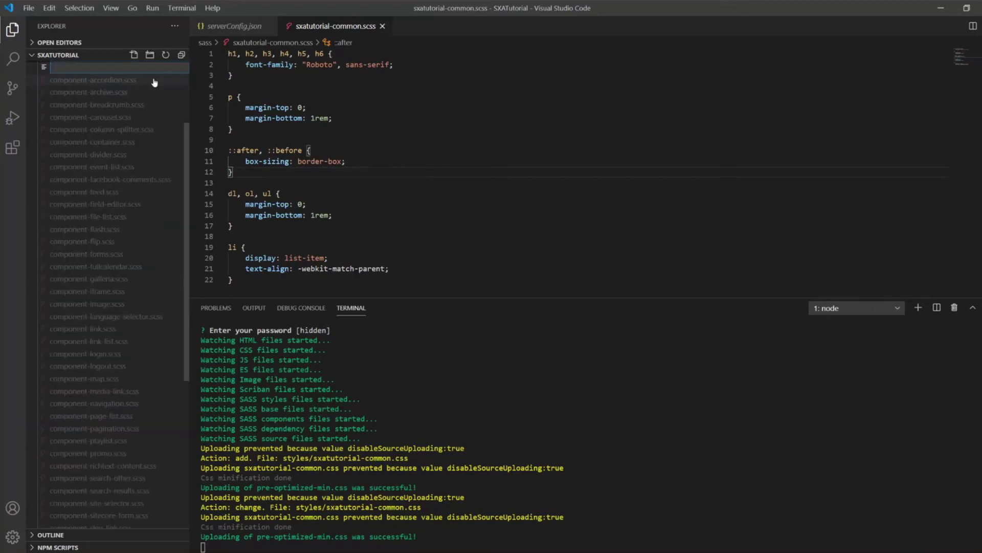
{"action": "type", "text": "sxatutorial-common-components.scss"}
{"action": "key", "text": "Return"}
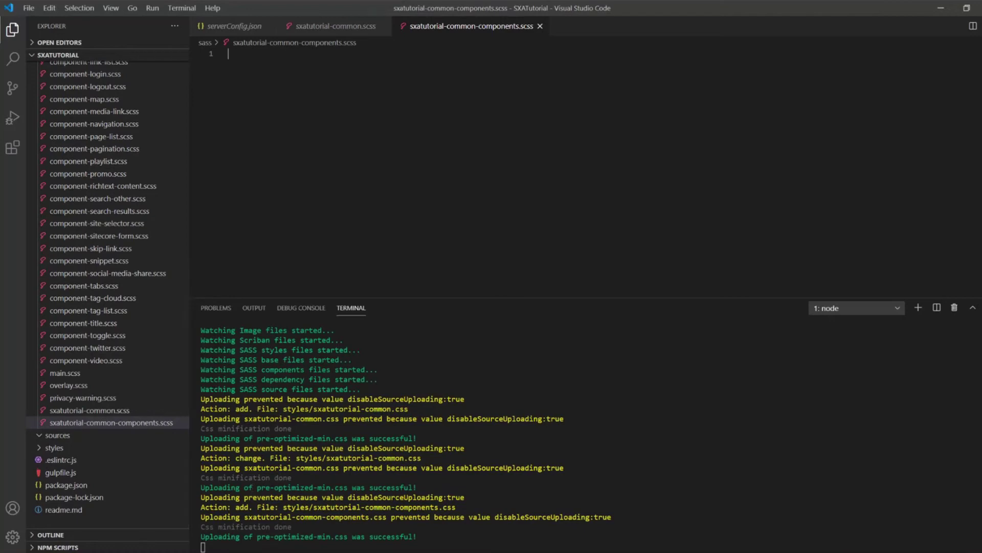
{"action": "left_click", "coordinate": [325, 120]}
{"action": "key", "text": "ctrl+v"}
{"action": "key", "text": "ctrl+s"}
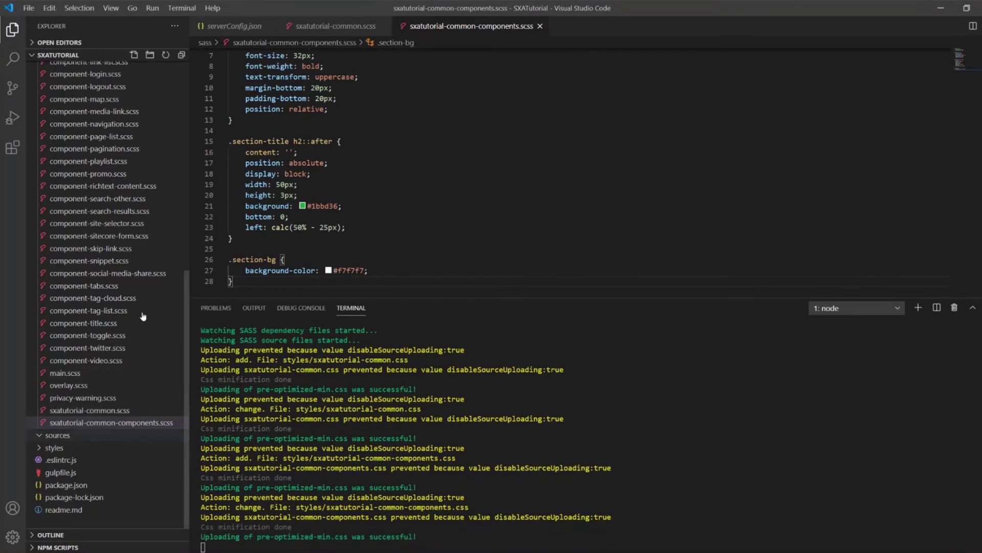
- Begin another new file in the sass folder, scrolling the Explorer list
{"action": "left_click", "coordinate": [133, 56]}
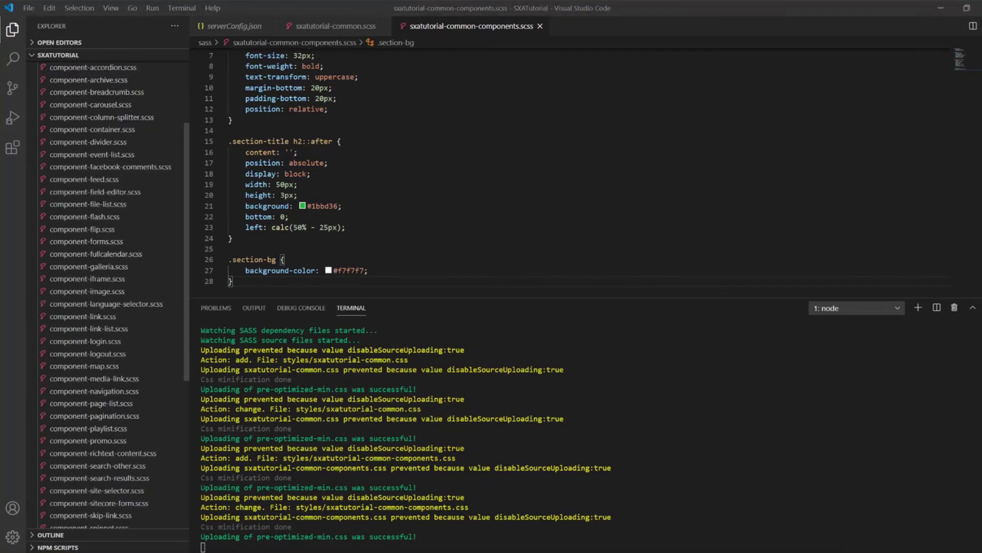
{"action": "scroll", "coordinate": [131, 381], "scroll_direction": "down", "scroll_amount": 8}
{"action": "scroll", "coordinate": [131, 381], "scroll_direction": "down", "scroll_amount": 3}
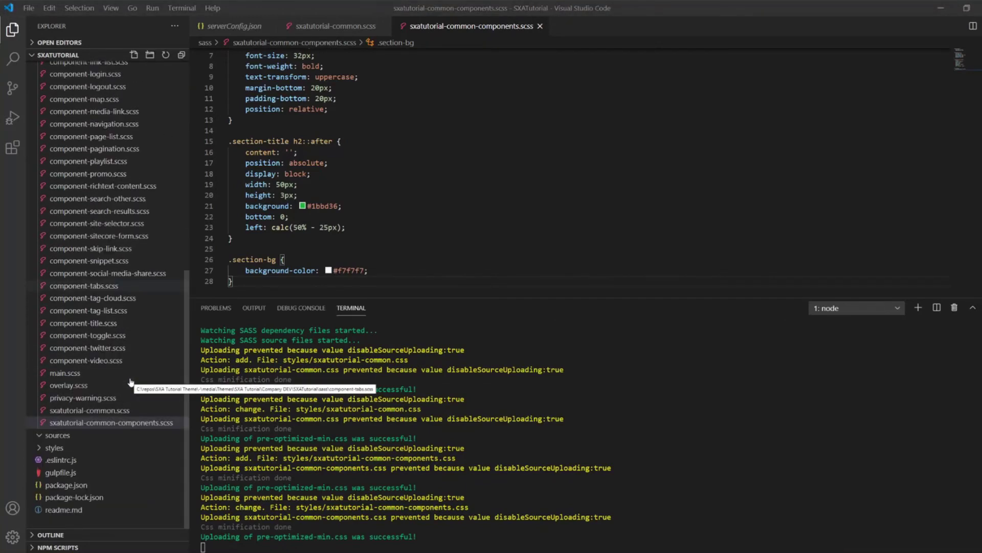
{"action": "scroll", "coordinate": [131, 382], "scroll_direction": "up", "scroll_amount": 1}
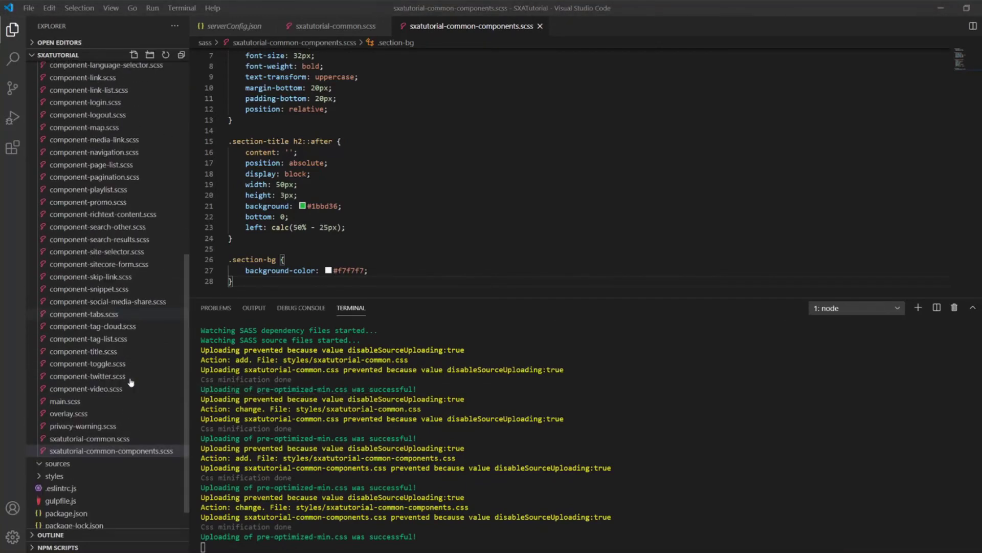
- Create a new file named sxatutorial-services-component.scss in the sass folder
{"action": "left_click", "coordinate": [132, 56]}
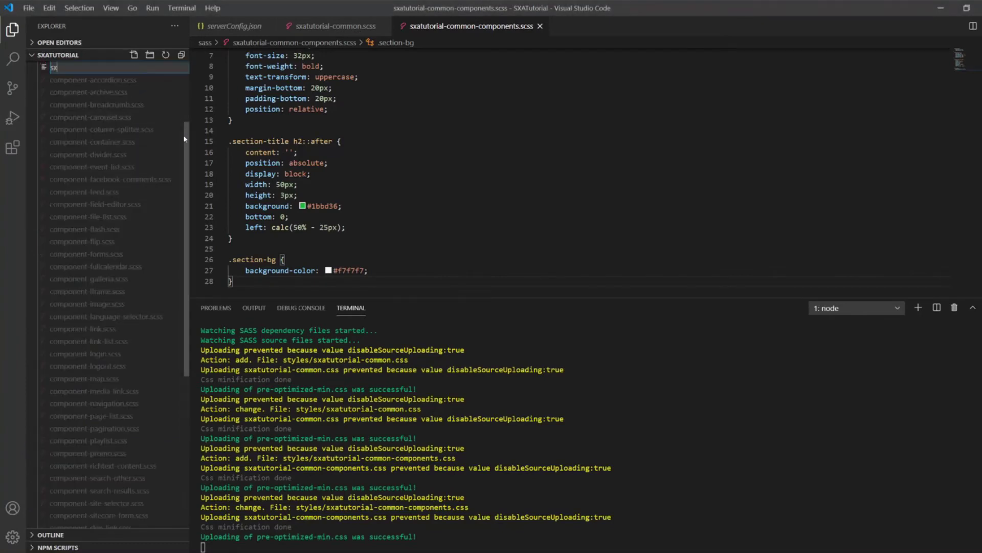
{"action": "type", "text": "sxatutorial-sc"}
{"action": "key", "text": "BackSpace"}
{"action": "type", "text": "ervices-component.scss"}
{"action": "key", "text": "Return"}
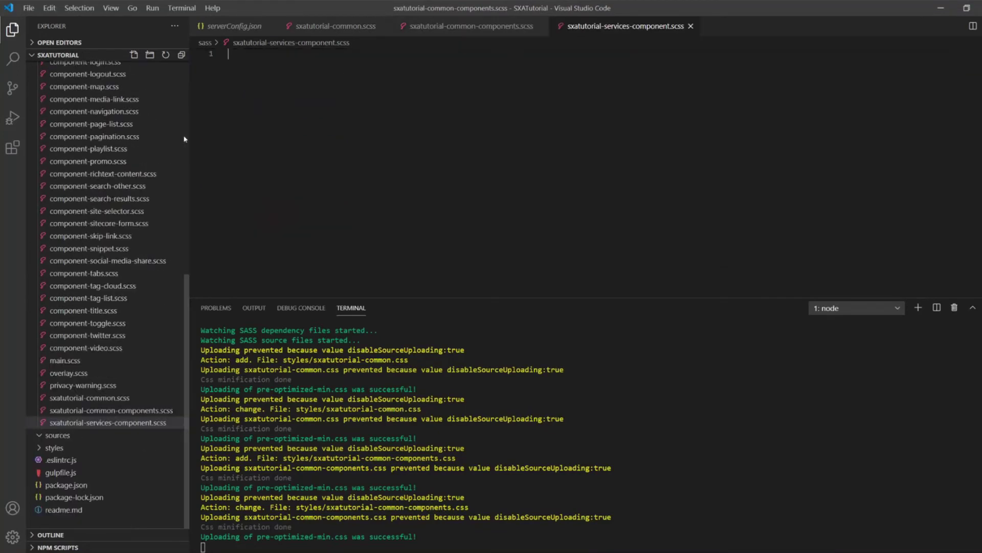
- Paste the services icon-box styles into the new stylesheet and save it
{"action": "key", "text": "alt+Tab"}
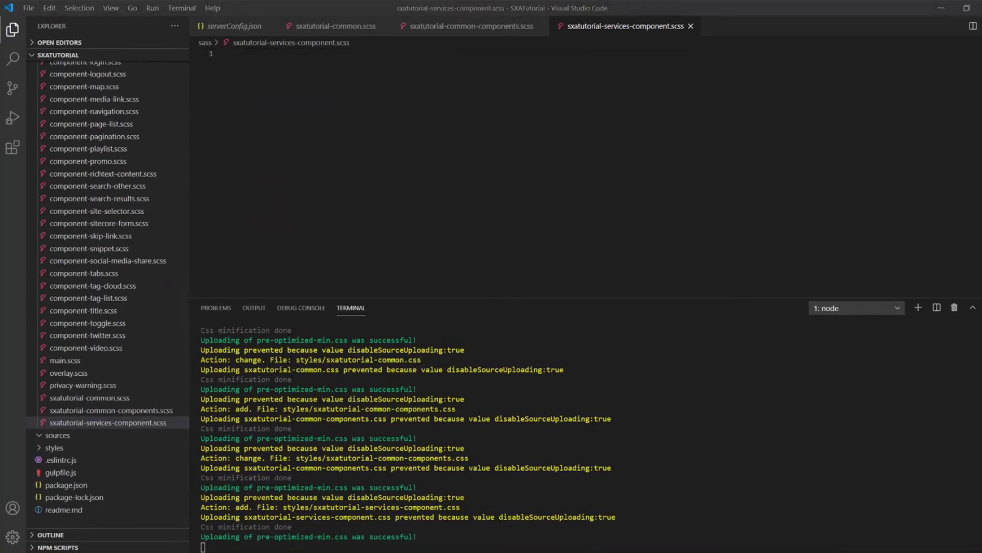
{"action": "left_click", "coordinate": [307, 172]}
{"action": "key", "text": "ctrl+v"}
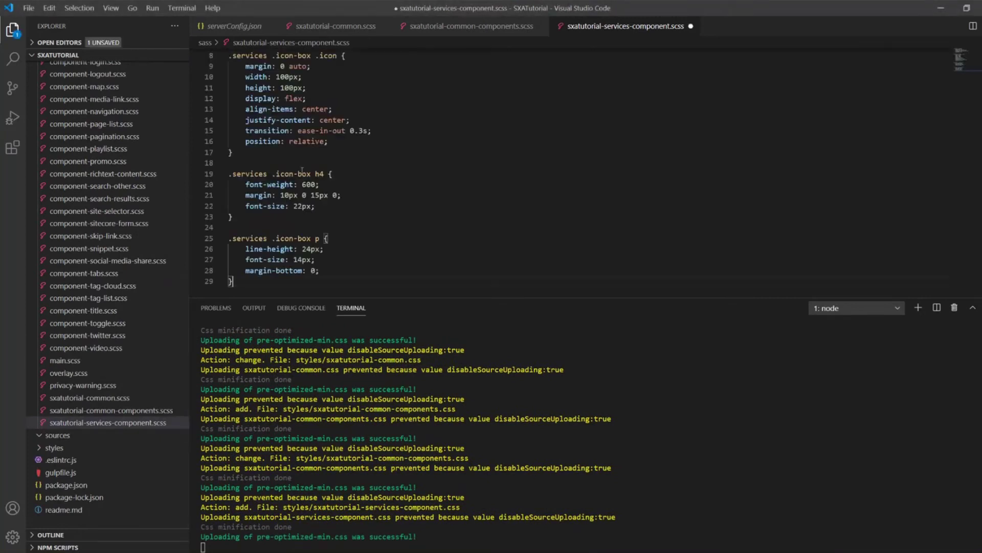
{"action": "key", "text": "ctrl+s"}
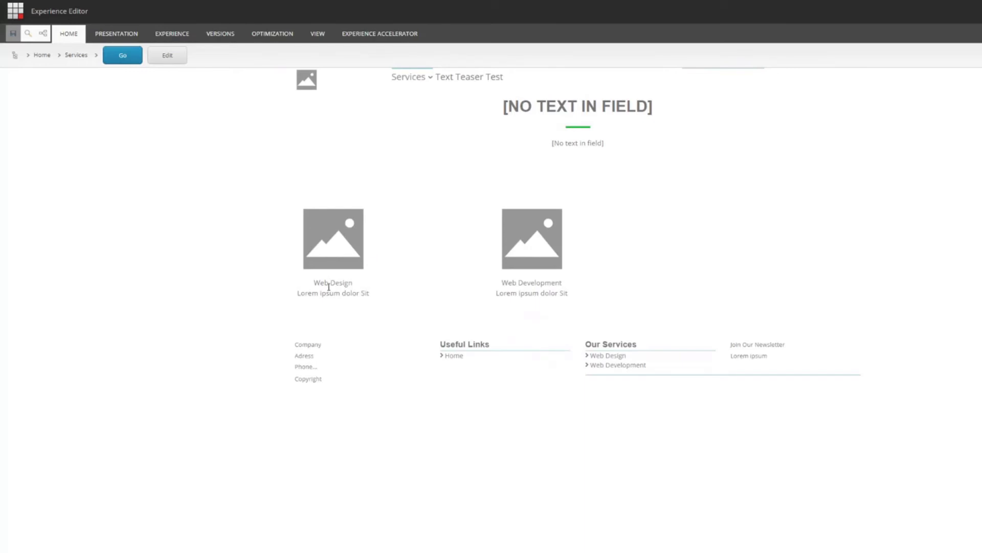
- Switch the Services page to Preview mode from the HOME ribbon
{"action": "left_click", "coordinate": [72, 36]}
{"action": "left_click", "coordinate": [56, 63]}
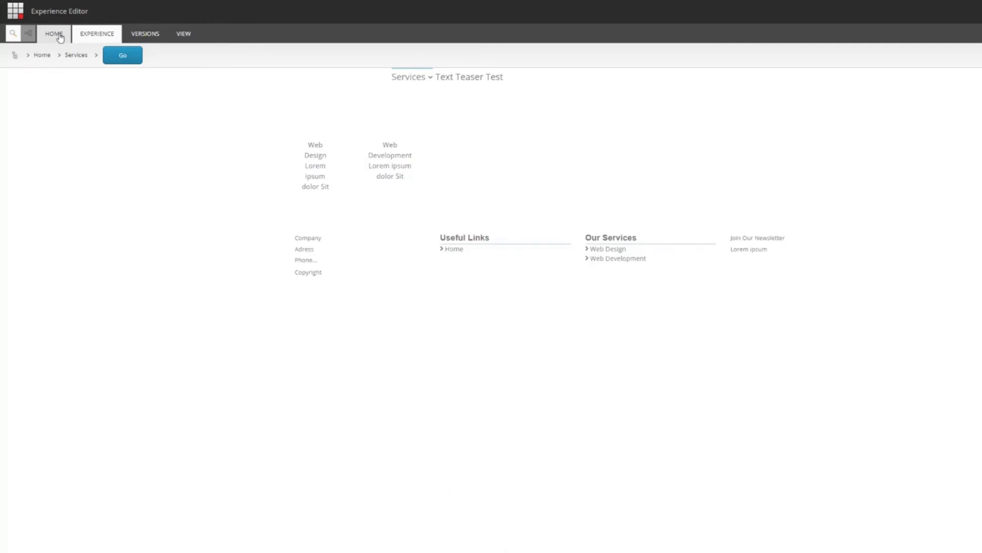
- Put the Services page back into Edit mode and return to the Content Editor
{"action": "left_click", "coordinate": [57, 36]}
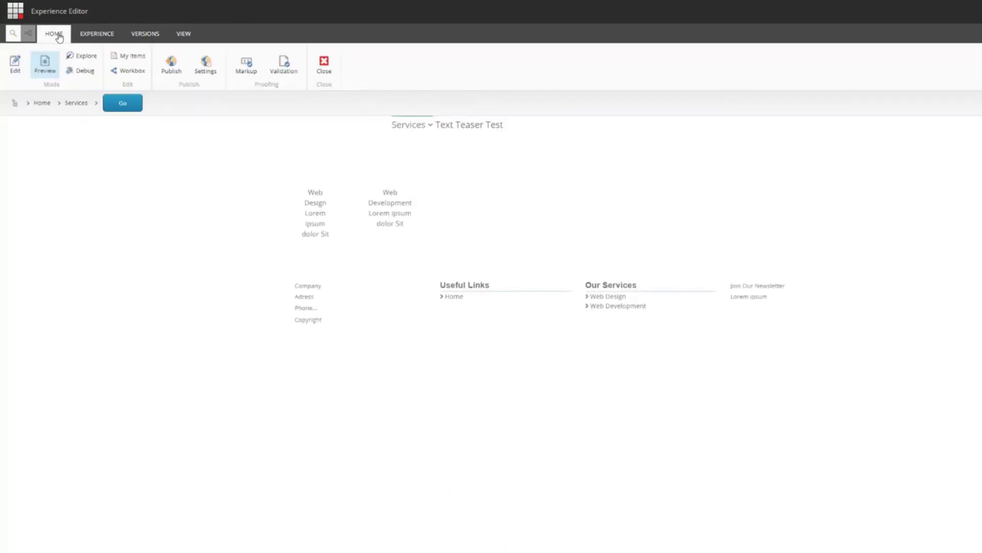
{"action": "left_click", "coordinate": [16, 65]}
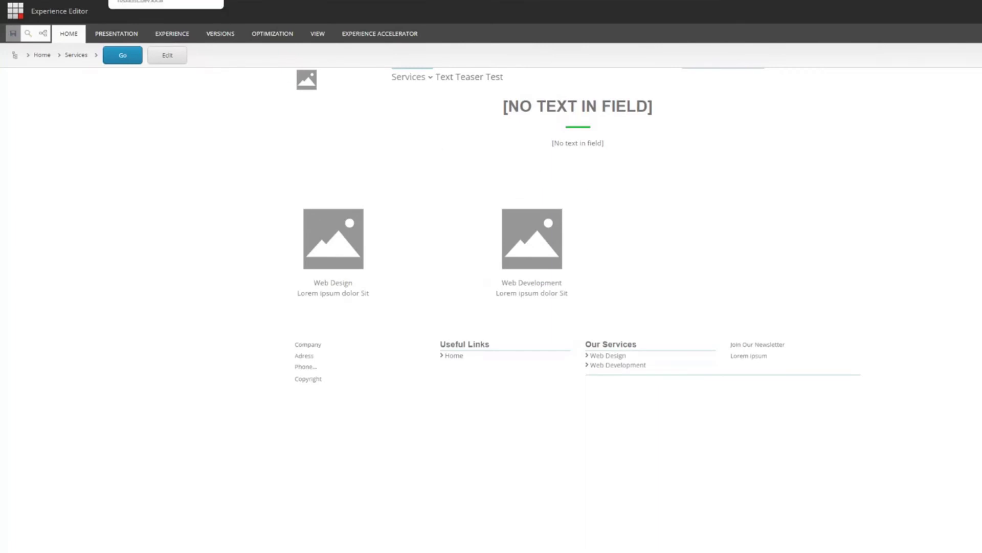
{"action": "left_click", "coordinate": [153, 0]}
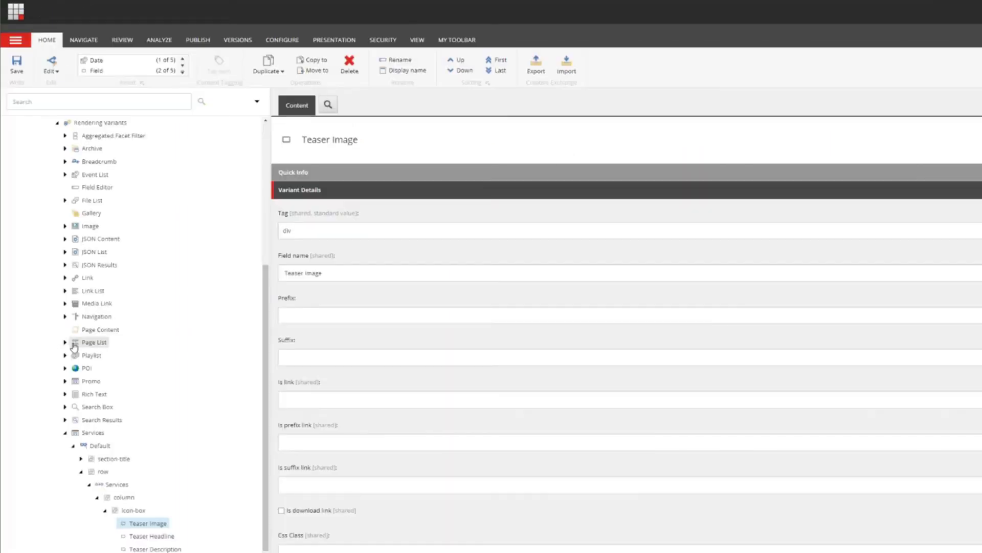
- Collapse Services and expand Text Teaser's Default row with label-div, HeadlineColumn and ContentColumn
{"action": "left_click", "coordinate": [65, 433]}
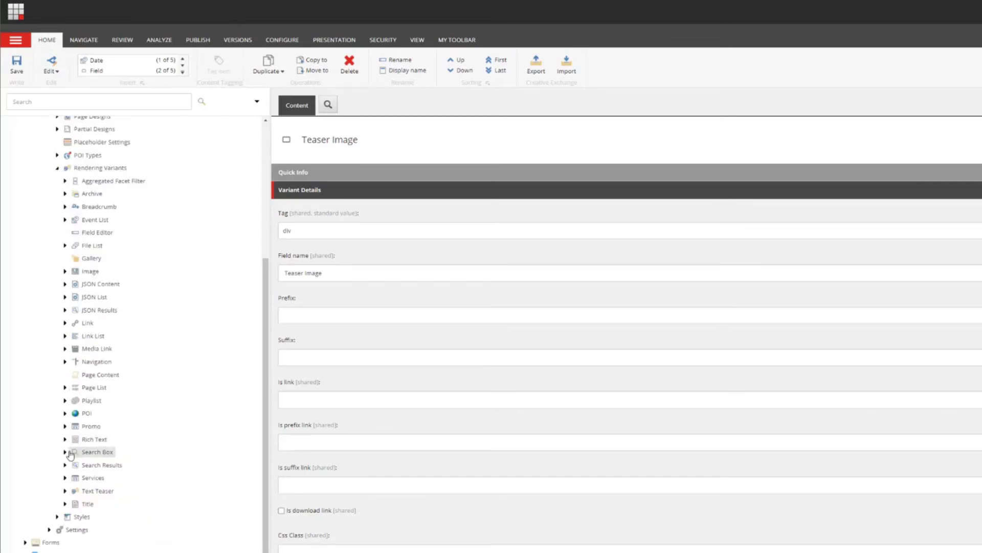
{"action": "left_click", "coordinate": [65, 491]}
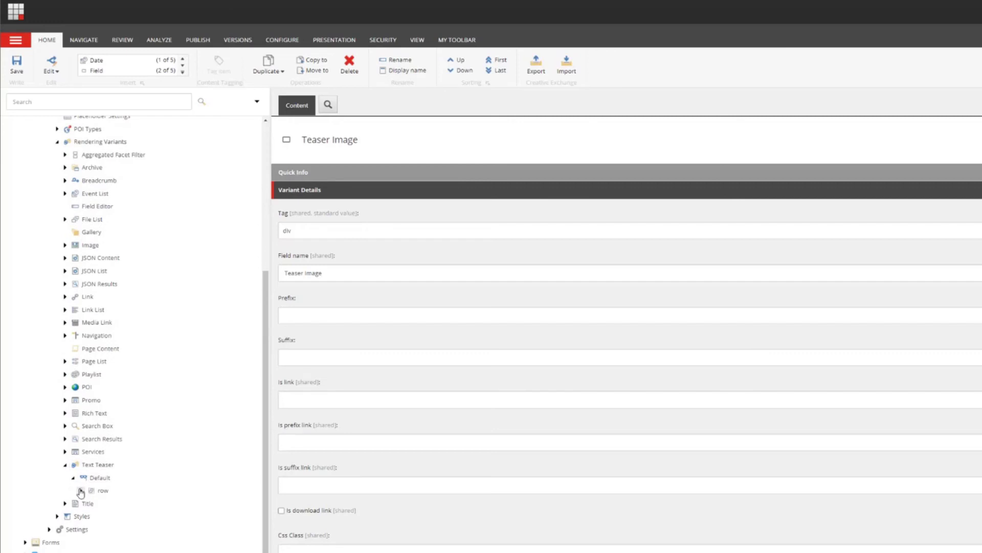
{"action": "left_click", "coordinate": [81, 490]}
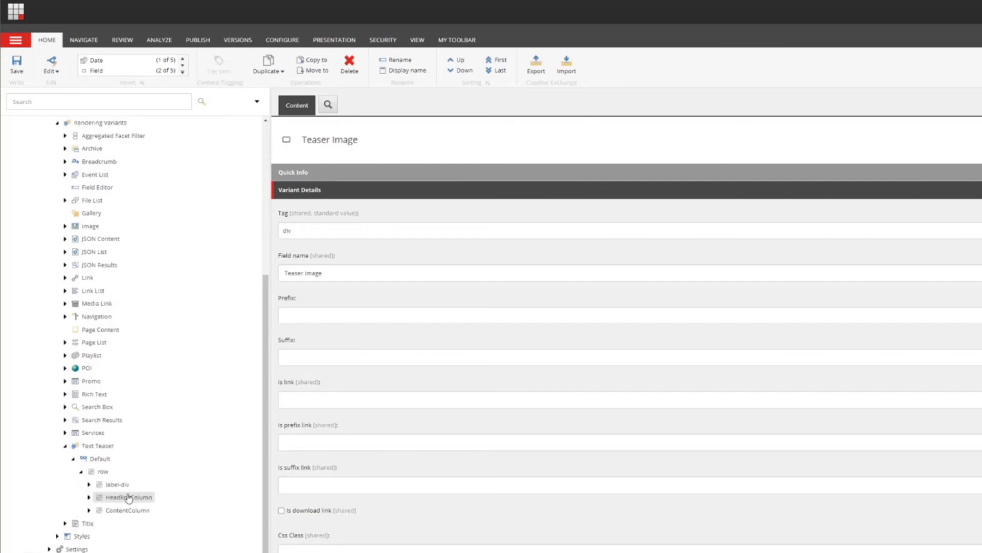
{"action": "left_click", "coordinate": [88, 485]}
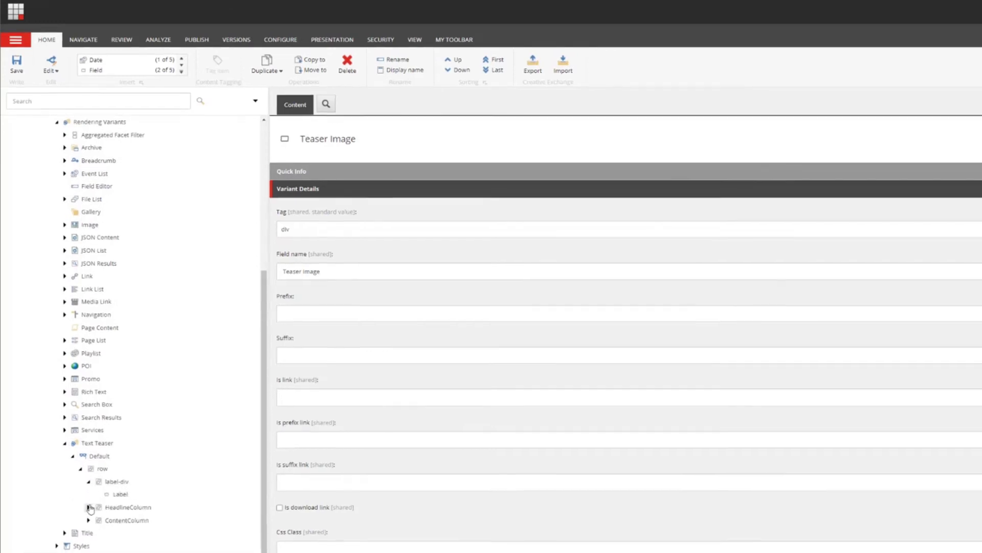
{"action": "left_click", "coordinate": [89, 507]}
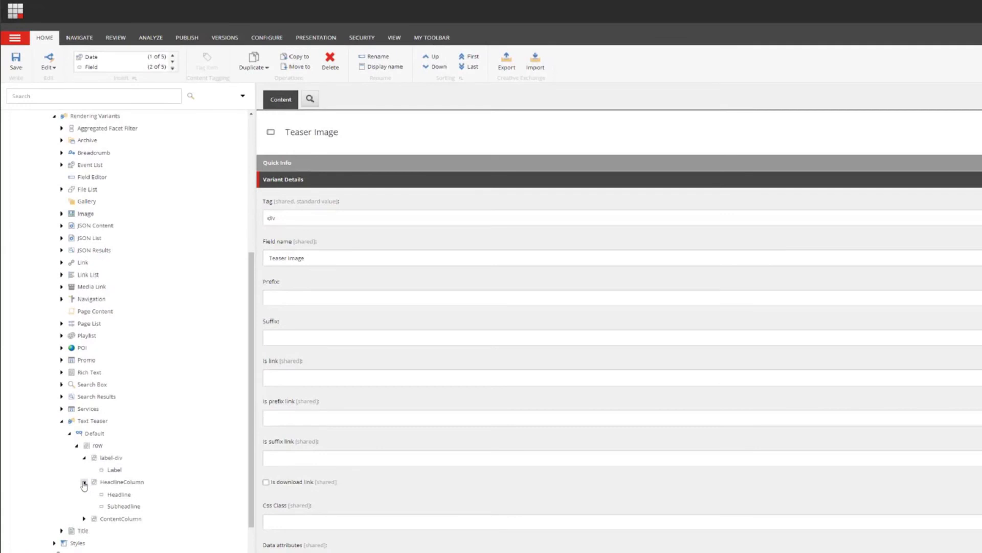
{"action": "left_click", "coordinate": [84, 520]}
- Insert a new Section item named section-title under the Text Teaser Default variant
{"action": "right_click", "coordinate": [100, 446]}
{"action": "mouse_move", "coordinate": [143, 430]}
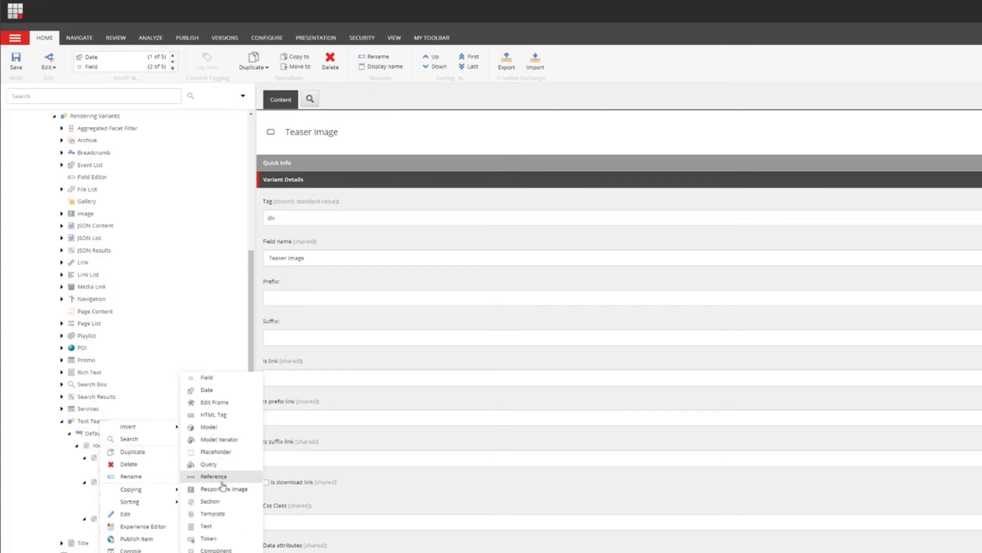
{"action": "left_click", "coordinate": [219, 500]}
{"action": "type", "text": "sec"}
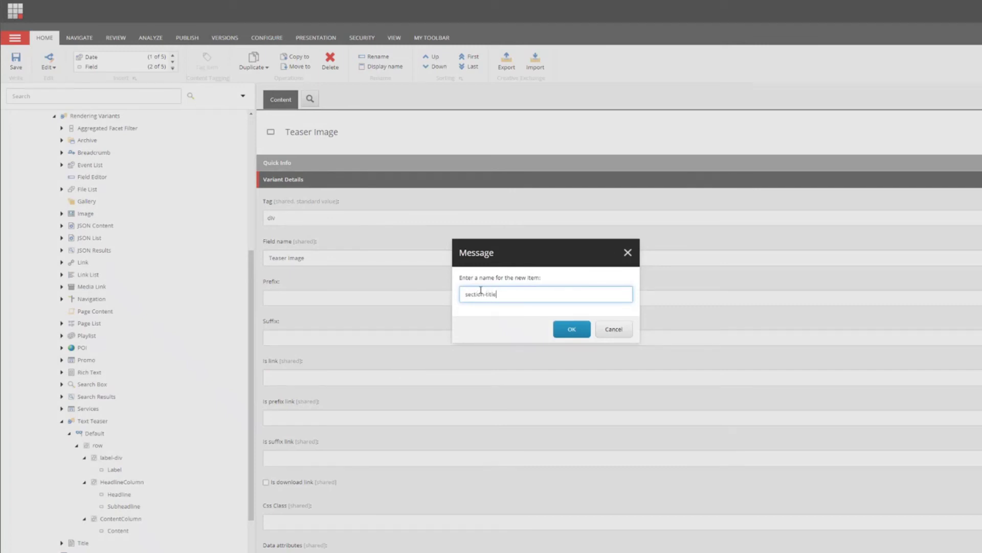
{"action": "type", "text": "tion-title"}
{"action": "key", "text": "ctrl+a"}
{"action": "key", "text": "ctrl+c"}
{"action": "left_click", "coordinate": [572, 329]}
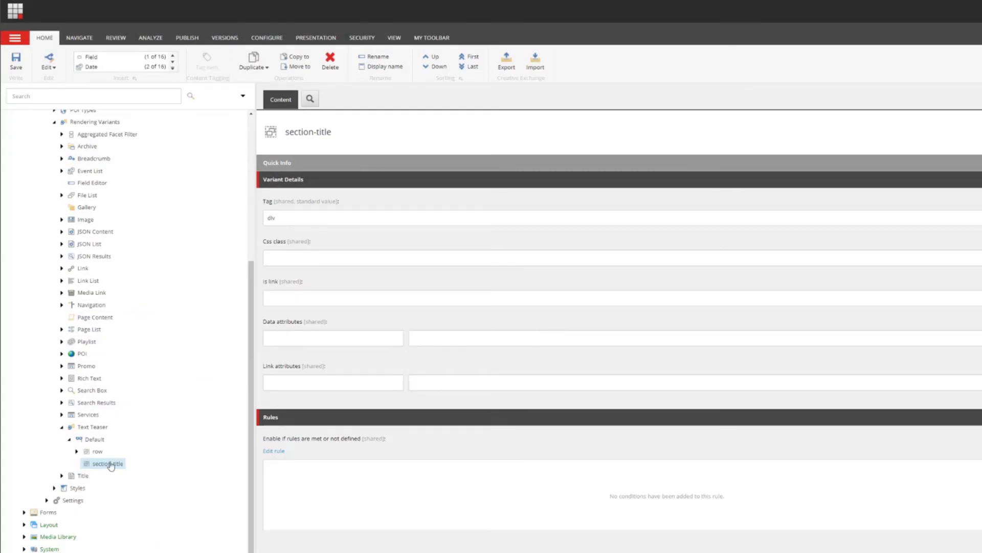
- Set the section-title item's Css class to section-title and save
{"action": "left_click", "coordinate": [312, 263]}
{"action": "key", "text": "ctrl+v"}
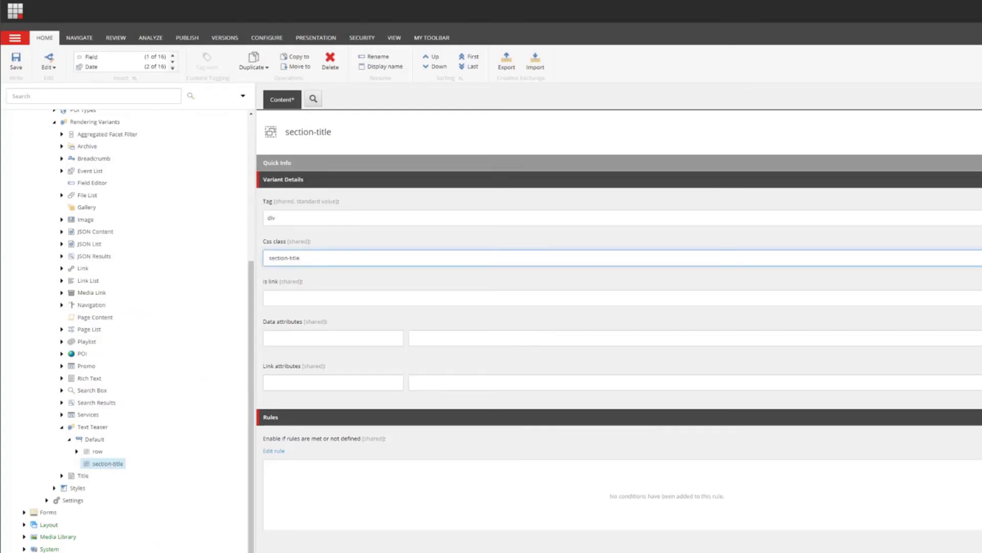
{"action": "key", "text": "ctrl+s"}
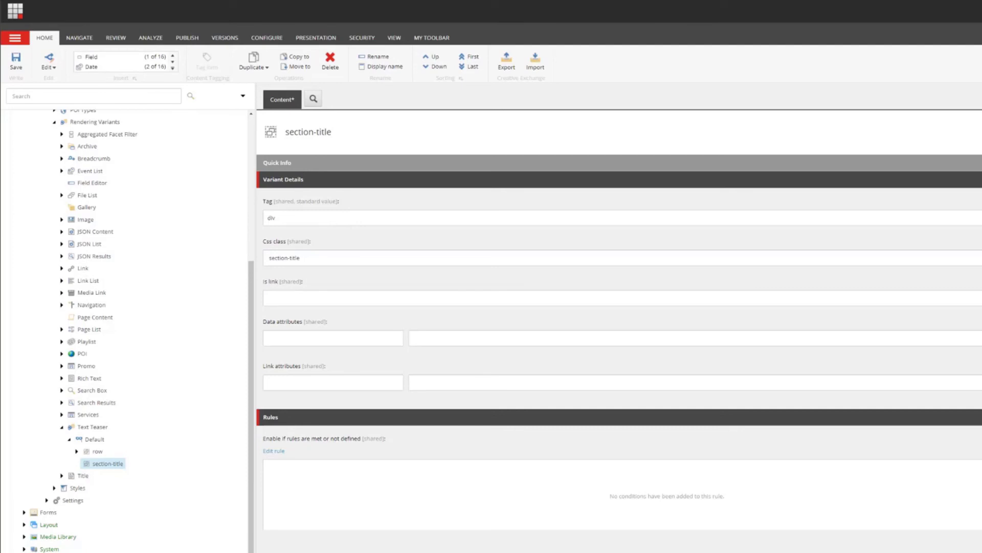
{"action": "right_click", "coordinate": [91, 464]}
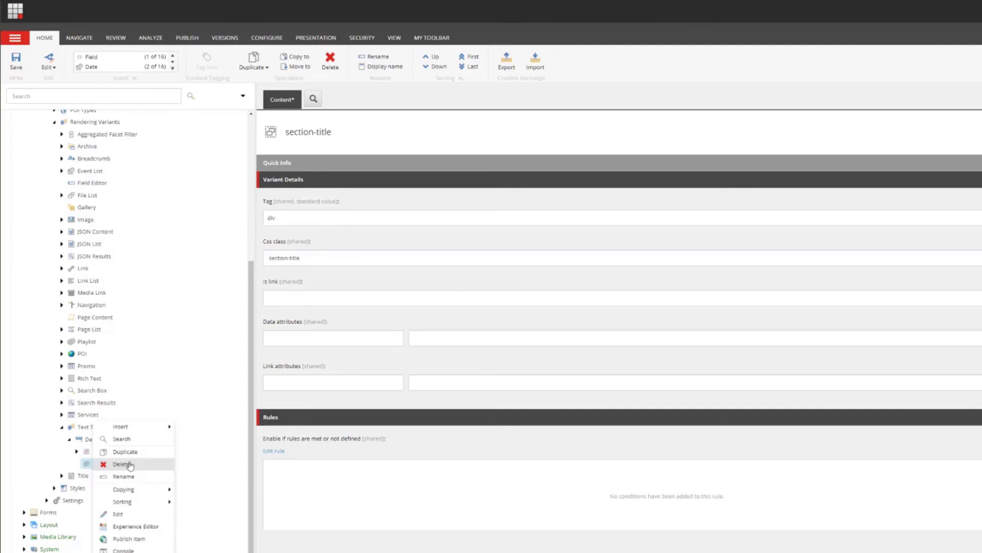
- Move the Label item out of label-div into section-title, saving pending changes
{"action": "left_click", "coordinate": [76, 452]}
{"action": "left_click", "coordinate": [85, 464]}
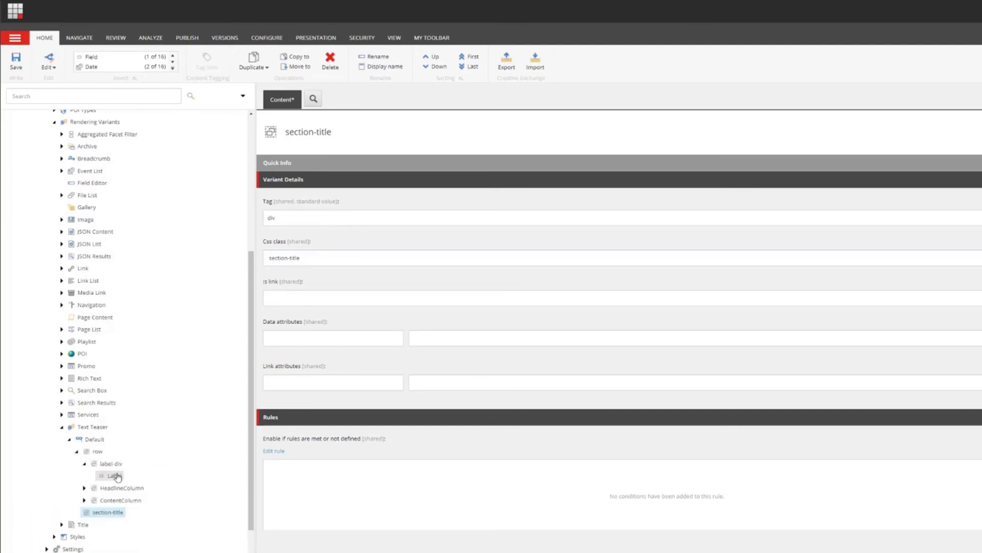
{"action": "left_click", "coordinate": [110, 513]}
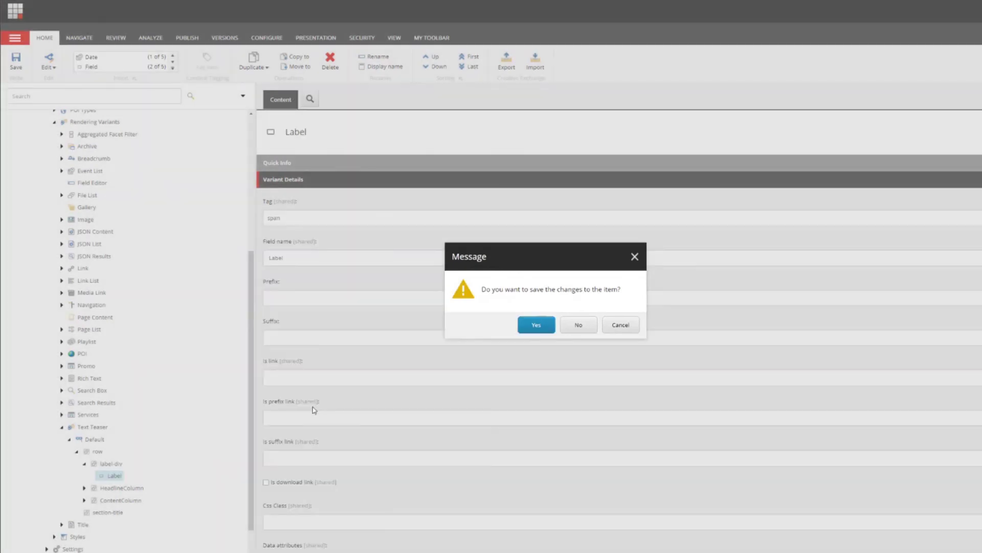
{"action": "left_click", "coordinate": [552, 320]}
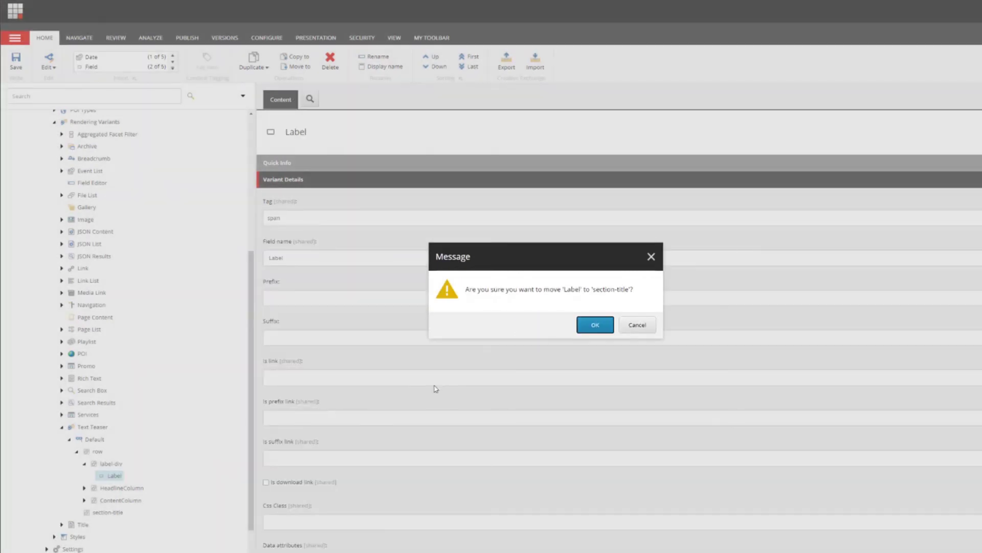
{"action": "left_click", "coordinate": [596, 325]}
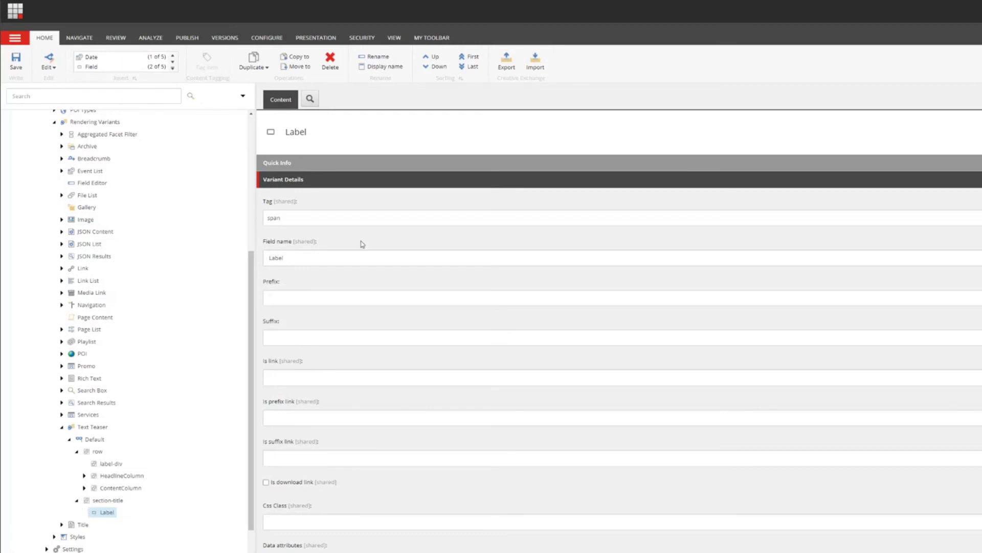
- Change the Label field's Tag from span to h2
{"action": "left_click", "coordinate": [328, 217]}
{"action": "left_click", "coordinate": [329, 256]}
{"action": "scroll", "coordinate": [131, 464], "scroll_direction": "down", "scroll_amount": 1}
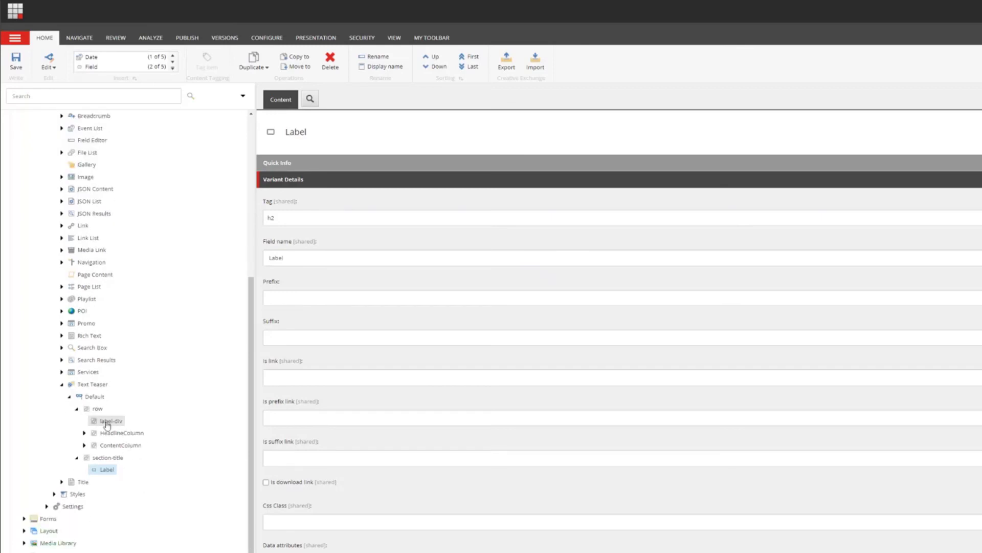
- Sort section-title first so it sits above row
{"action": "left_click", "coordinate": [77, 457]}
{"action": "right_click", "coordinate": [102, 462]}
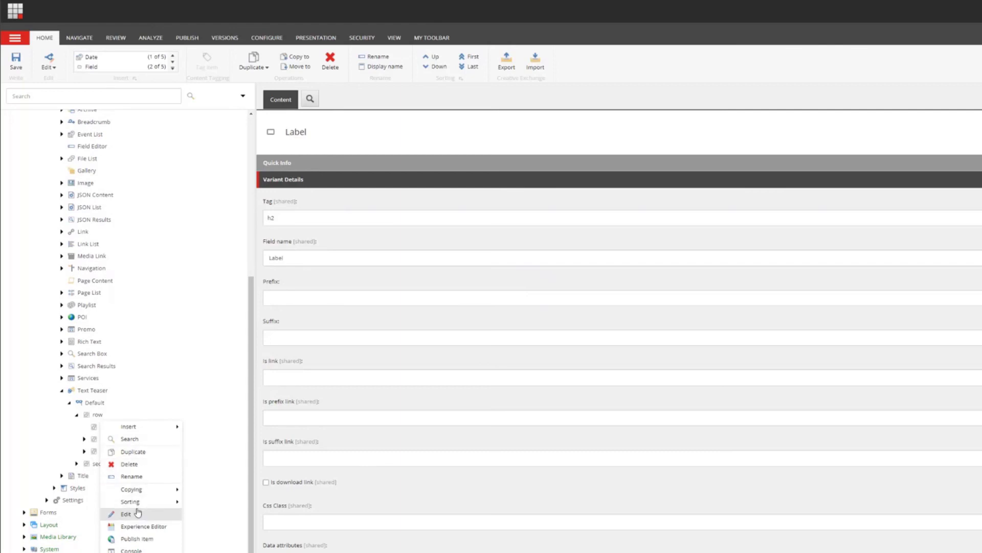
{"action": "mouse_move", "coordinate": [140, 502]}
{"action": "left_click", "coordinate": [199, 502]}
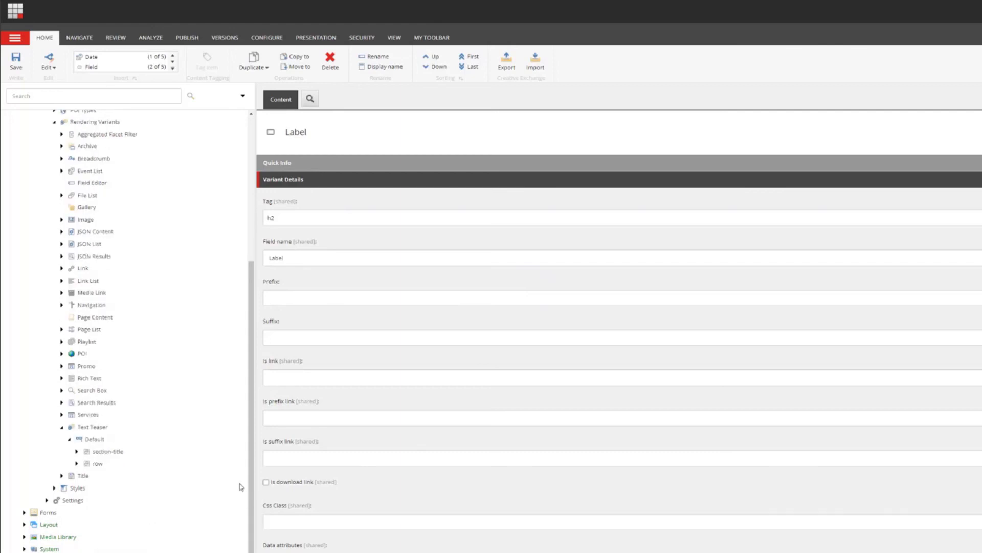
- Delete the empty label-div item from row, leaving HeadlineColumn and ContentColumn
{"action": "left_click", "coordinate": [76, 463]}
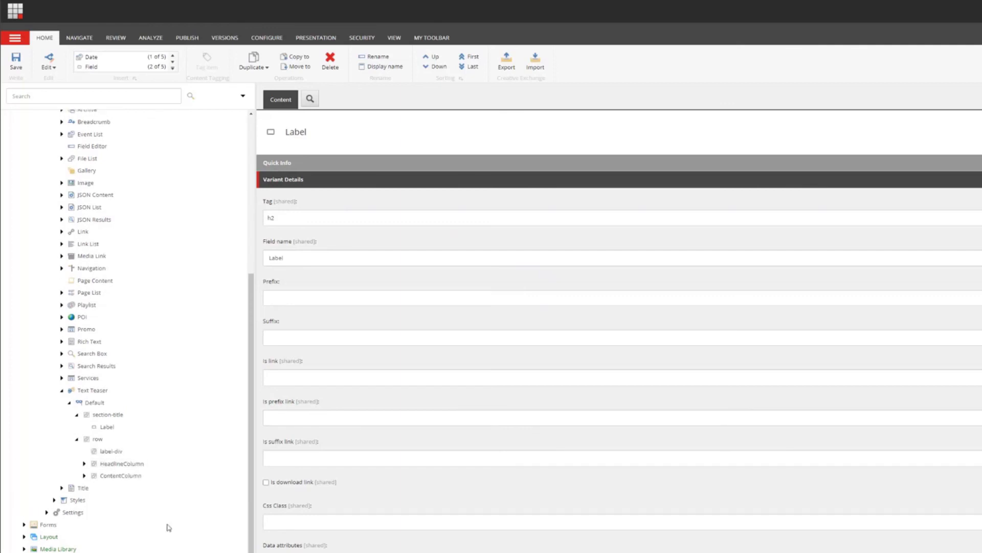
{"action": "right_click", "coordinate": [115, 452]}
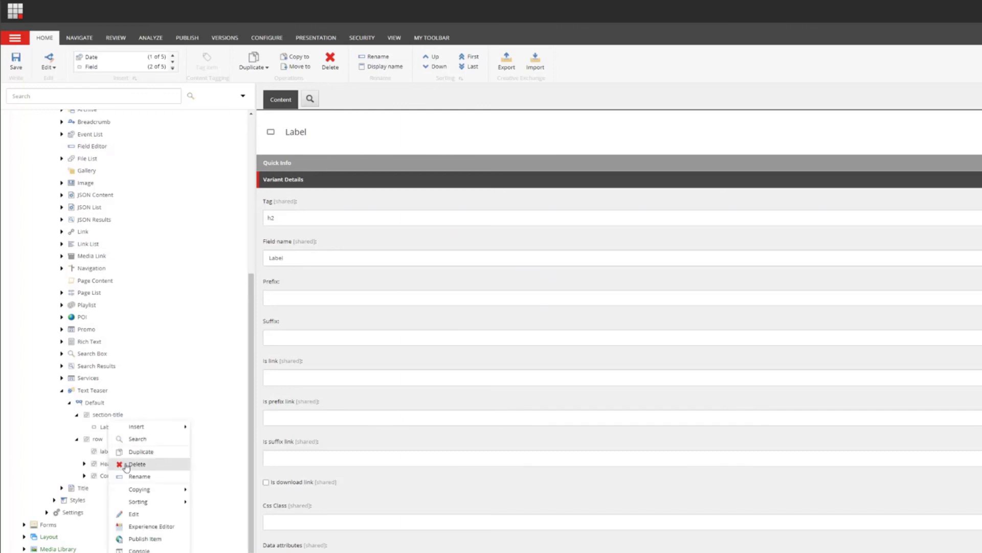
{"action": "left_click", "coordinate": [125, 464]}
{"action": "left_click", "coordinate": [595, 324]}
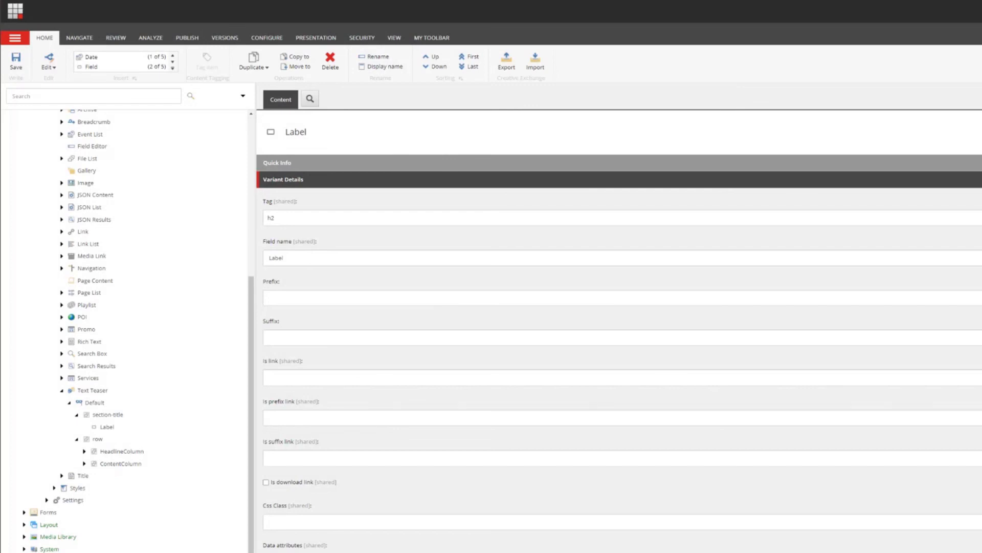
{"action": "left_click", "coordinate": [120, 451]}
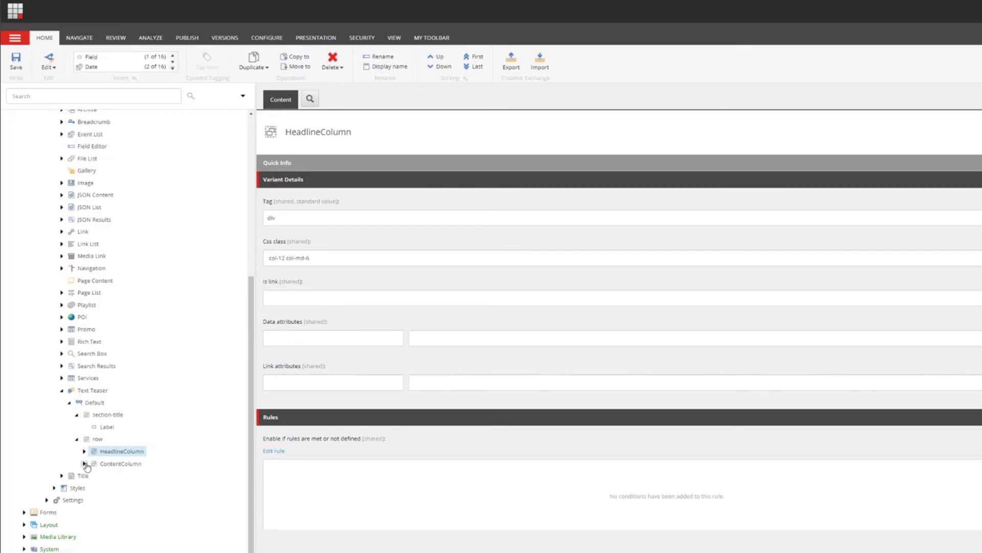
- Set the Headline field's Tag to h2
{"action": "left_click", "coordinate": [84, 451]}
{"action": "left_click", "coordinate": [84, 487]}
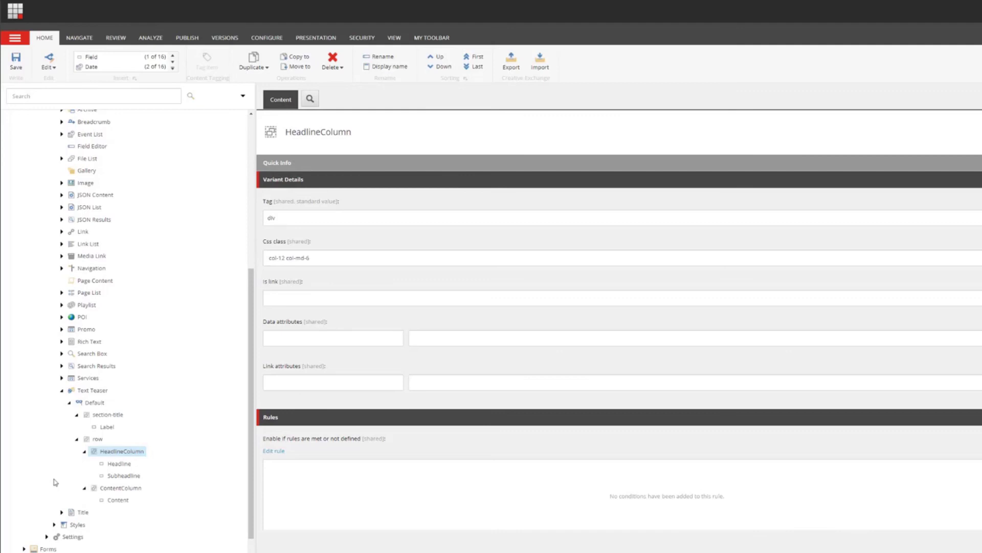
{"action": "left_click", "coordinate": [127, 464]}
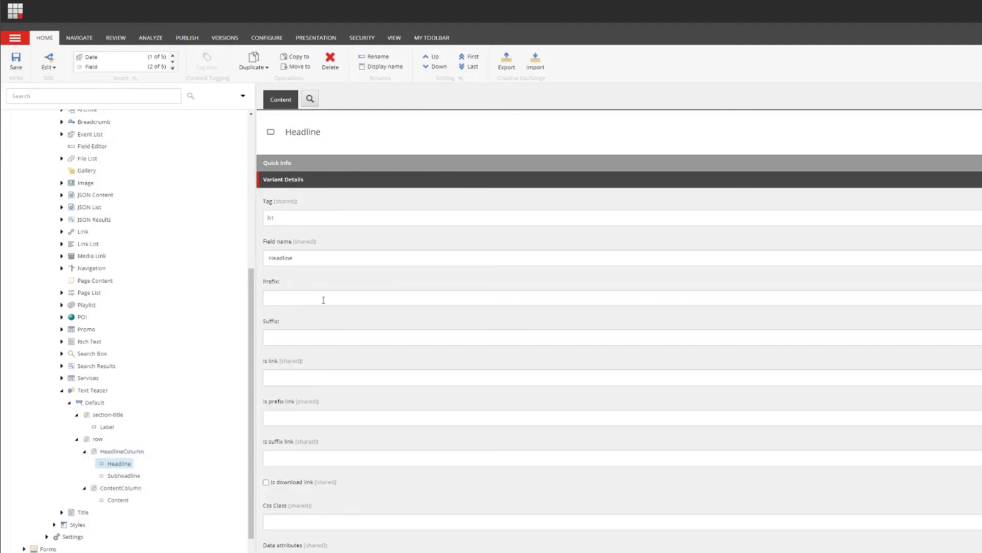
{"action": "left_click", "coordinate": [294, 220]}
{"action": "left_click", "coordinate": [286, 366]}
- Set the Subheadline field's Tag to h3, then review the ContentColumn and Content settings
{"action": "left_click", "coordinate": [134, 476]}
{"action": "left_click", "coordinate": [325, 219]}
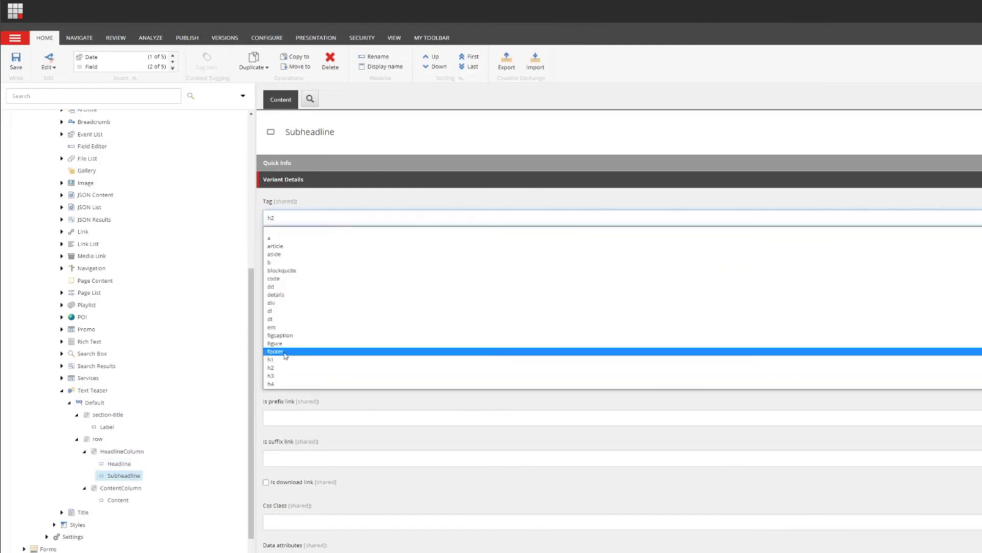
{"action": "left_click", "coordinate": [285, 375]}
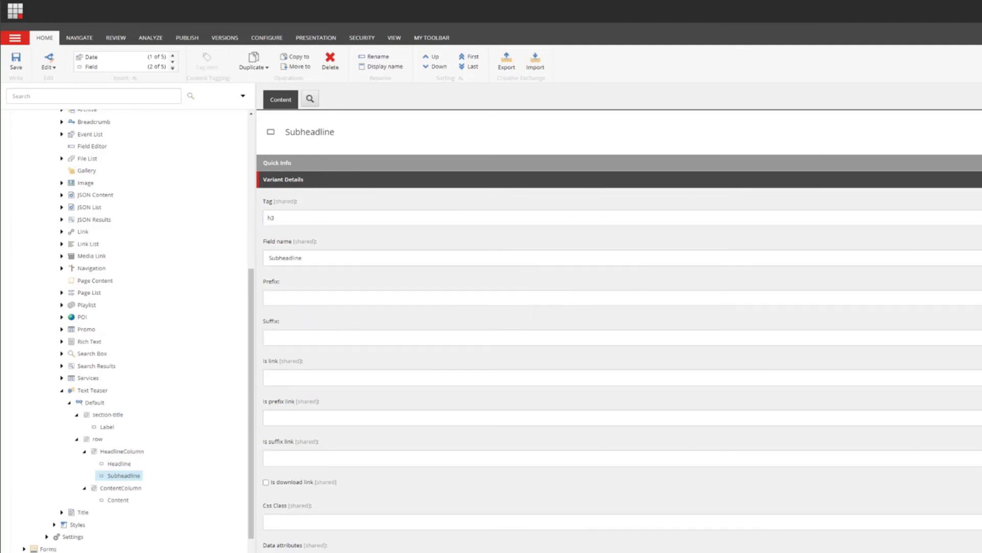
{"action": "left_click", "coordinate": [122, 488]}
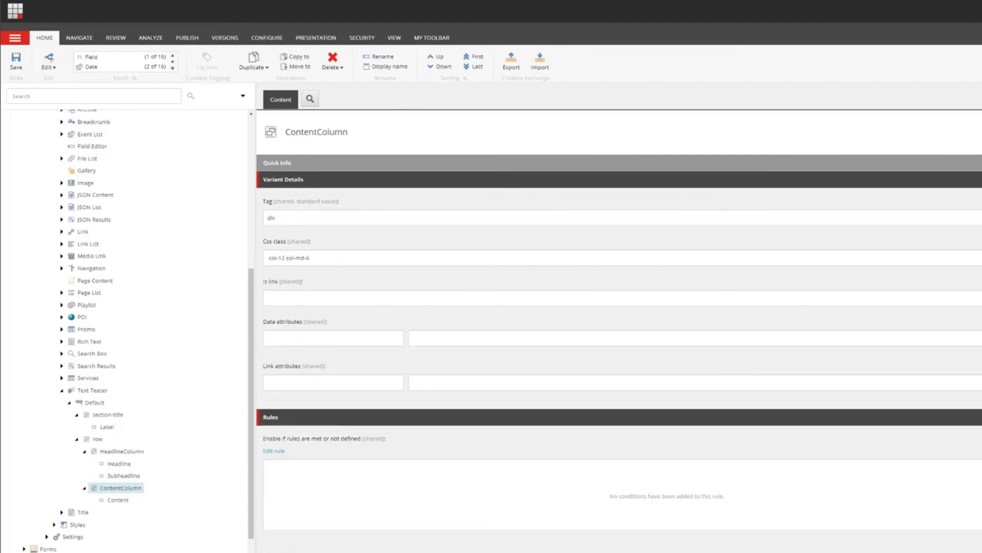
{"action": "left_click", "coordinate": [118, 499]}
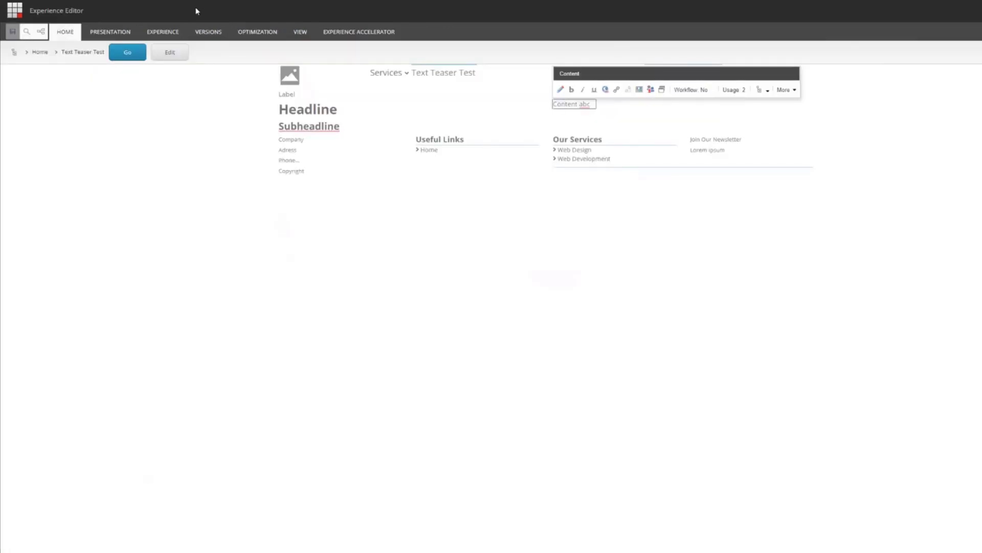
- Reload the Text Teaser Test page with F5 to preview the restructured teaser
{"action": "key", "text": "F5"}
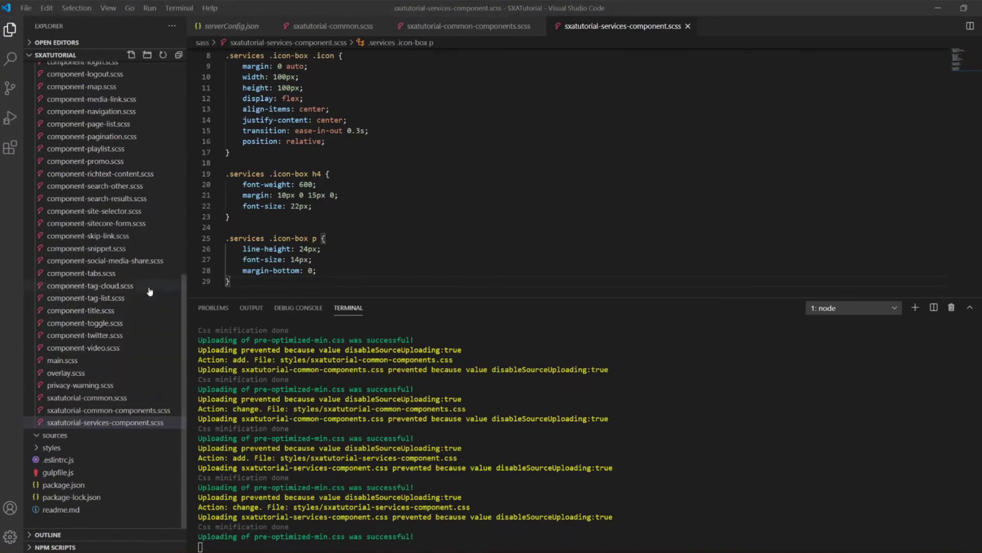
- Create sxatutorial-text-teaser-component.scss, paste in the .text-teaser styles and save it
{"action": "scroll", "coordinate": [149, 285], "scroll_direction": "up", "scroll_amount": 2}
{"action": "scroll", "coordinate": [145, 194], "scroll_direction": "up", "scroll_amount": 2}
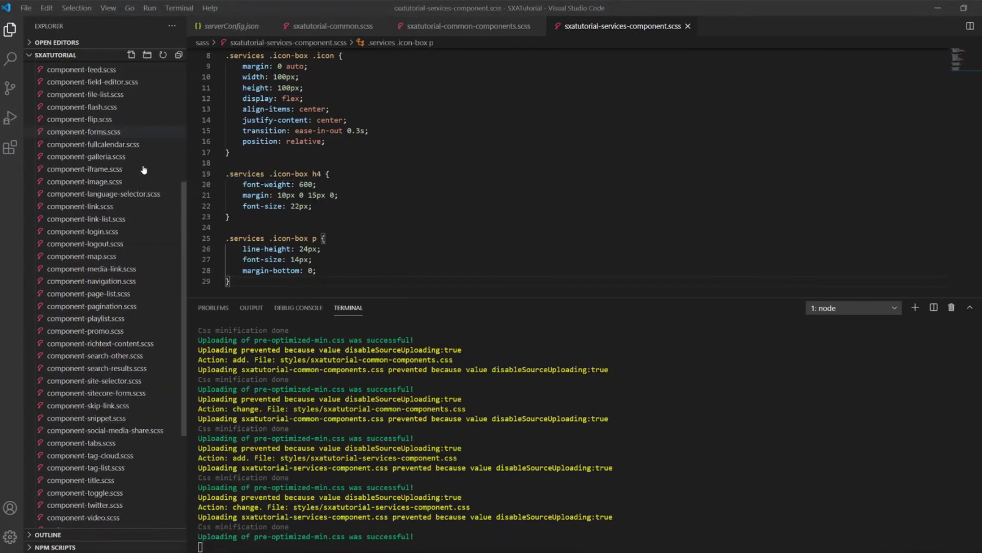
{"action": "left_click", "coordinate": [131, 54]}
{"action": "type", "text": "sxa"}
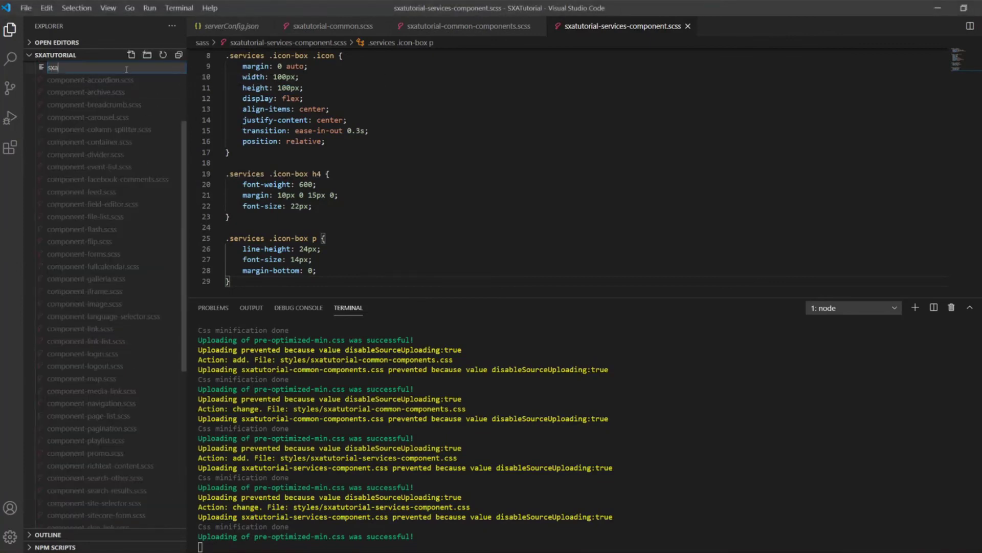
{"action": "type", "text": "tutorial-text-teaser-component.scss"}
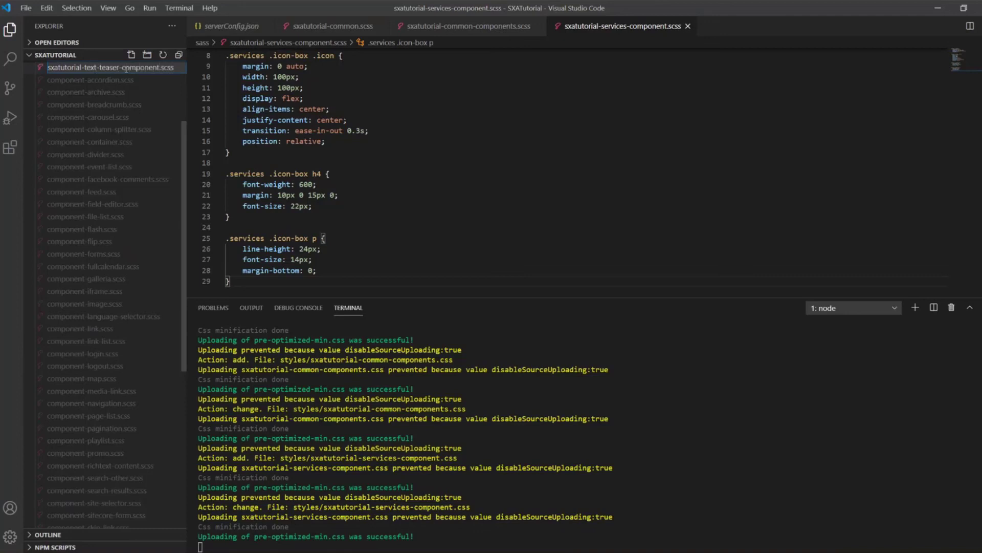
{"action": "key", "text": "Return"}
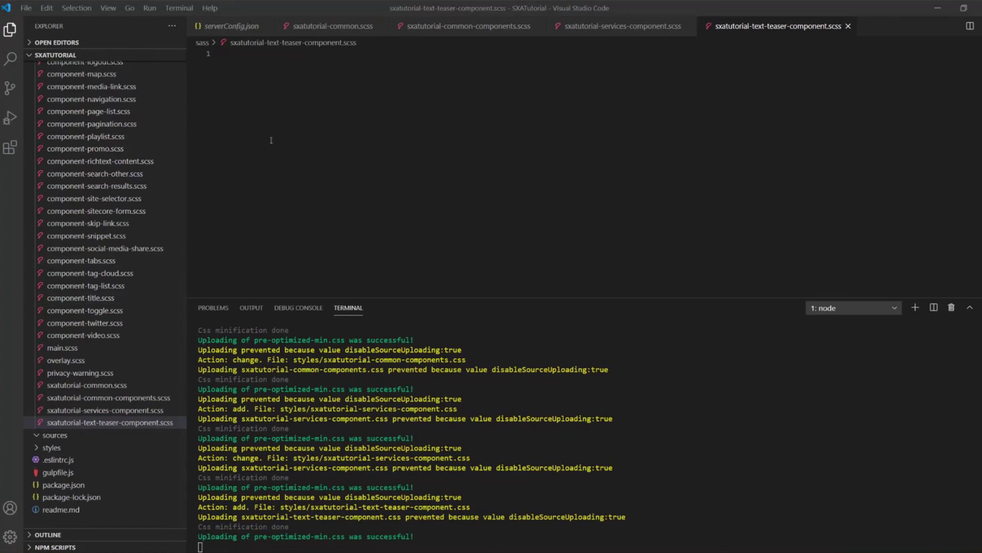
{"action": "left_click", "coordinate": [348, 140]}
{"action": "type", "text": ".text-teaser .content h2 {     font-weight: 700;     font-size: 42px;     line-height: 60px;     margin-bottom: 20px;     text-transform: uppercase; }  .text-teaser .content h3 {     font-weight: 500;     line-height: 32px;     font-size: 24px; }  .text-teaser .content ul {     list-style: none;     padding: 0; } .text-teaser .content ul li {     padding: 10px 0 0 28px;     position: relative; }"}
{"action": "key", "text": "ctrl+s"}
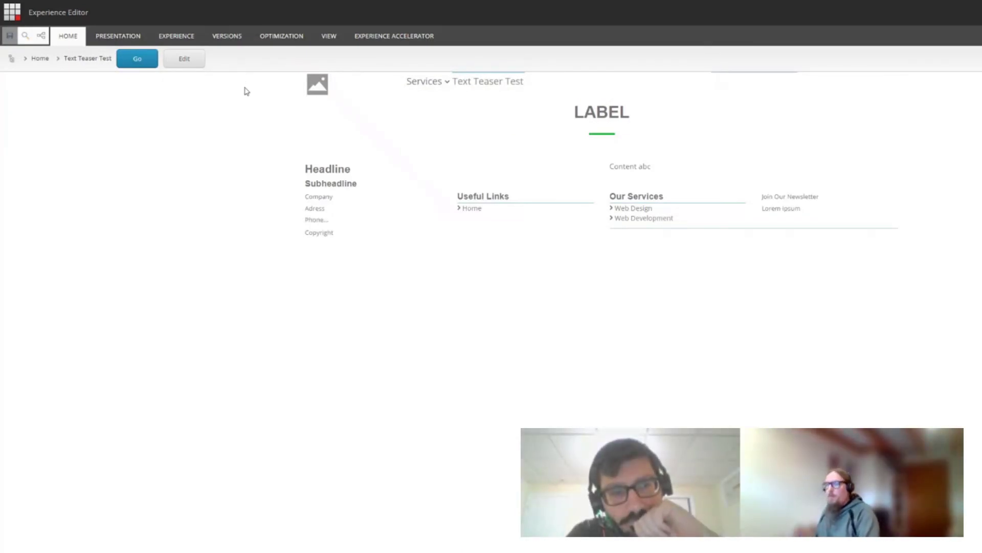
- Reload the Text Teaser Test page with F5 and select the Headline field to inspect it
{"action": "key", "text": "F5"}
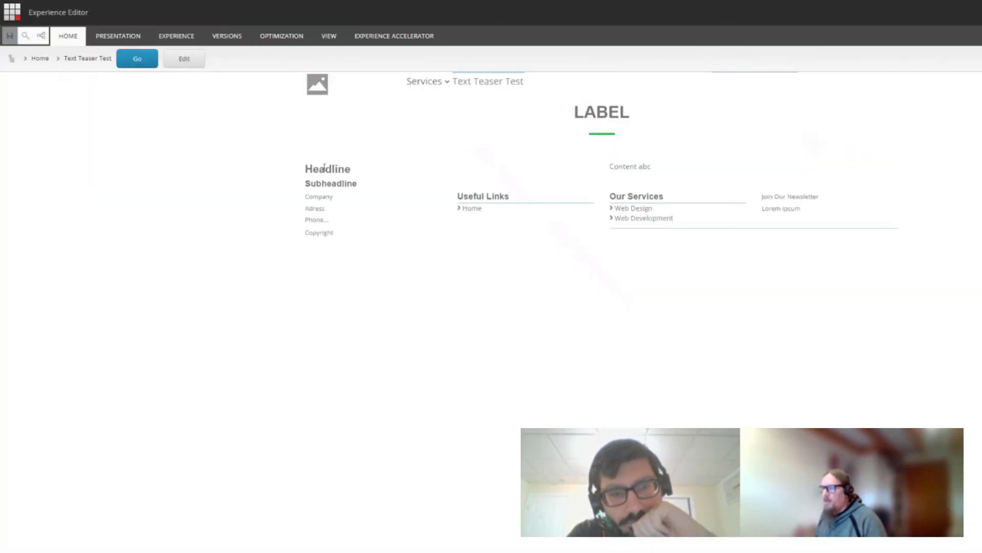
{"action": "left_click", "coordinate": [348, 170]}
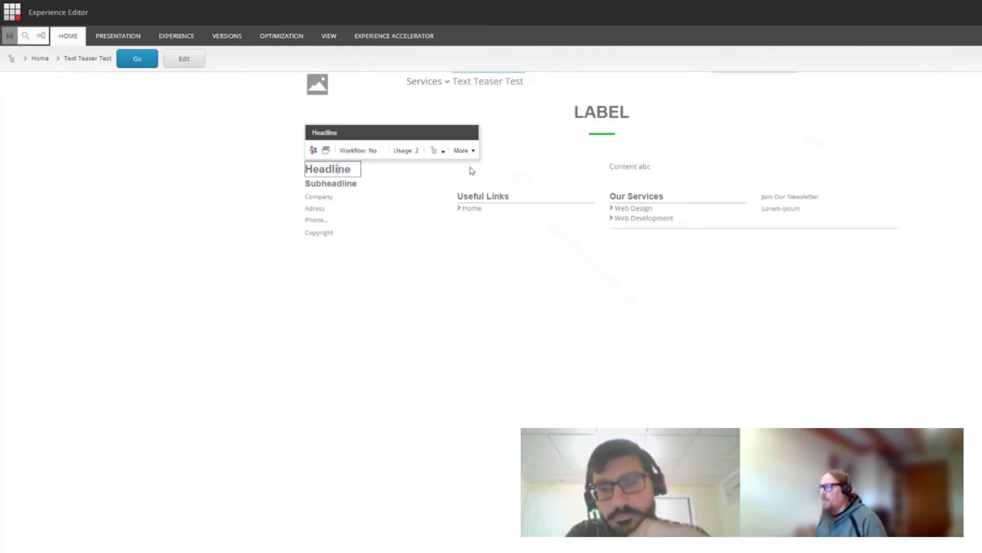